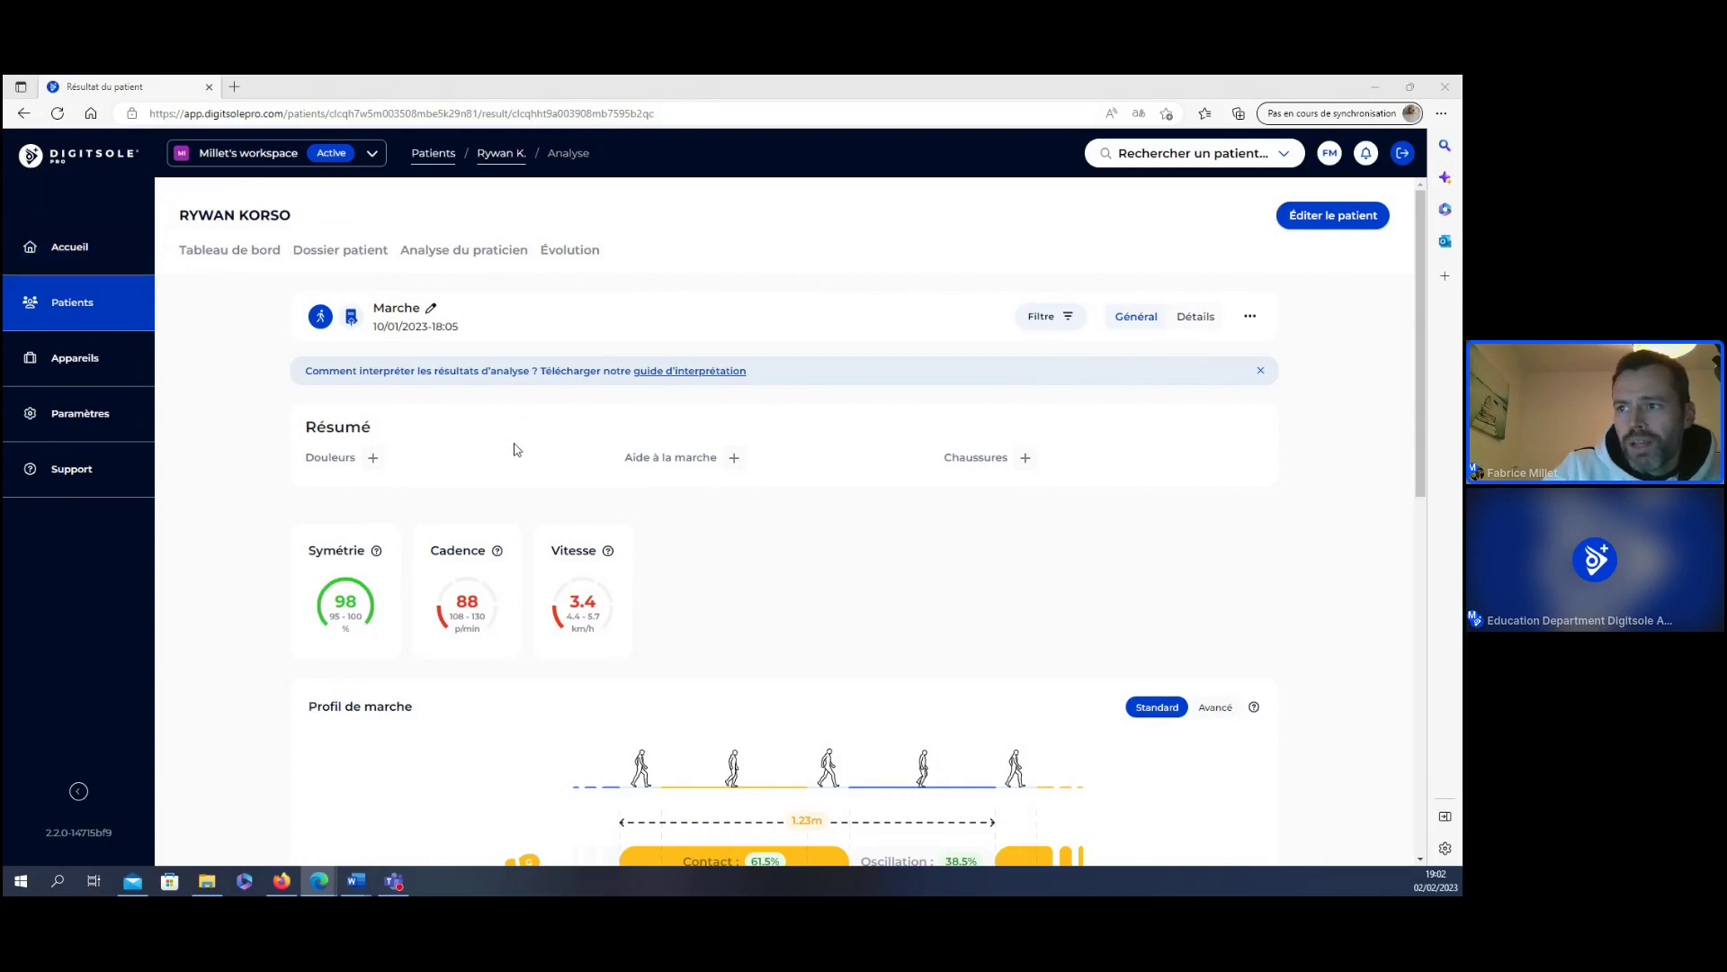
- Review the symmetry, cadence and speed results and show the walking profile (Profil de marche) in Avancé mode
scroll(517, 450, down, 2)
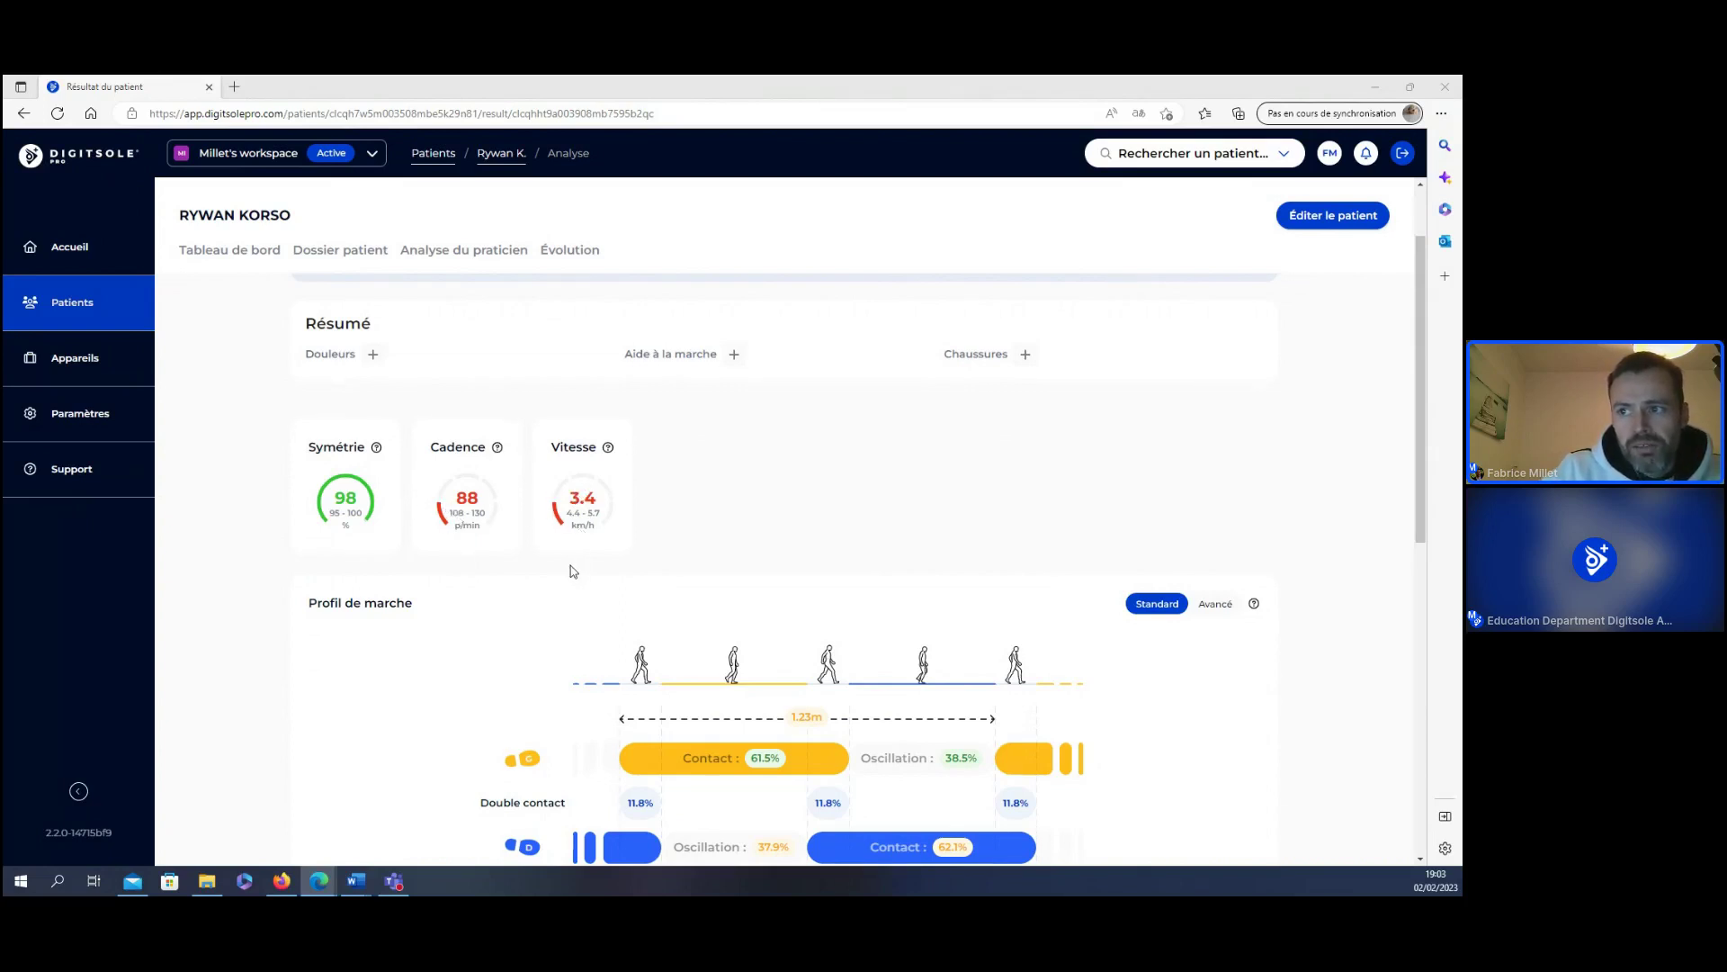
scroll(573, 570, down, 1)
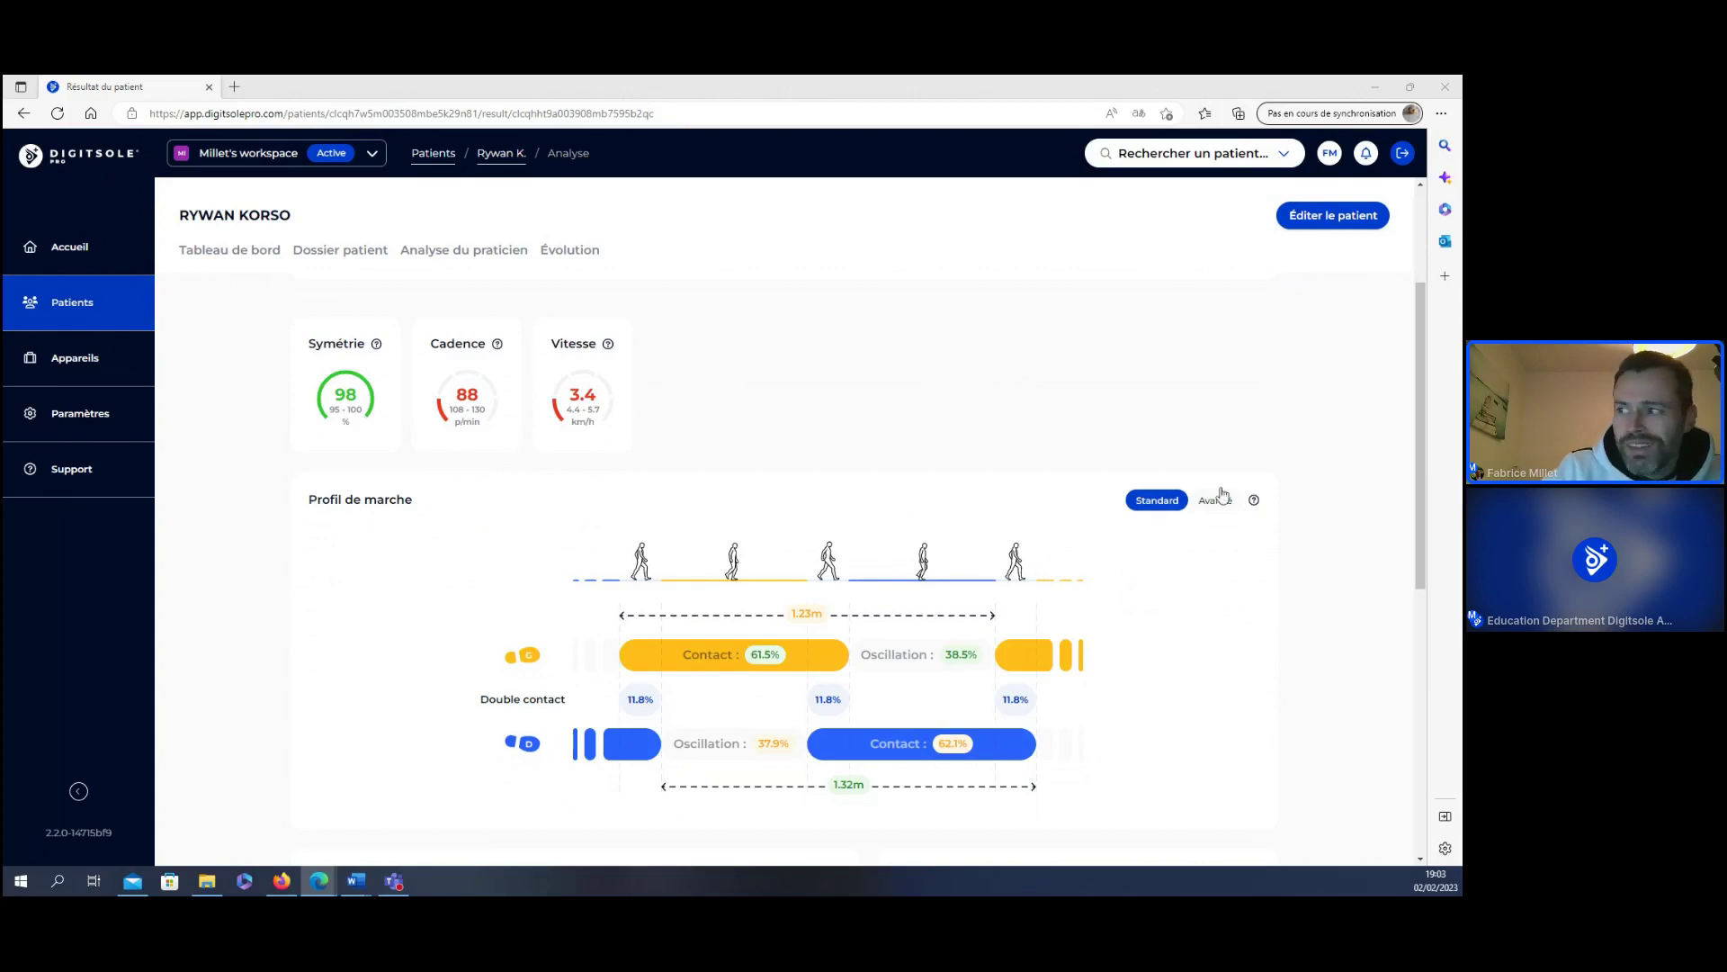
mouse_move(1254, 502)
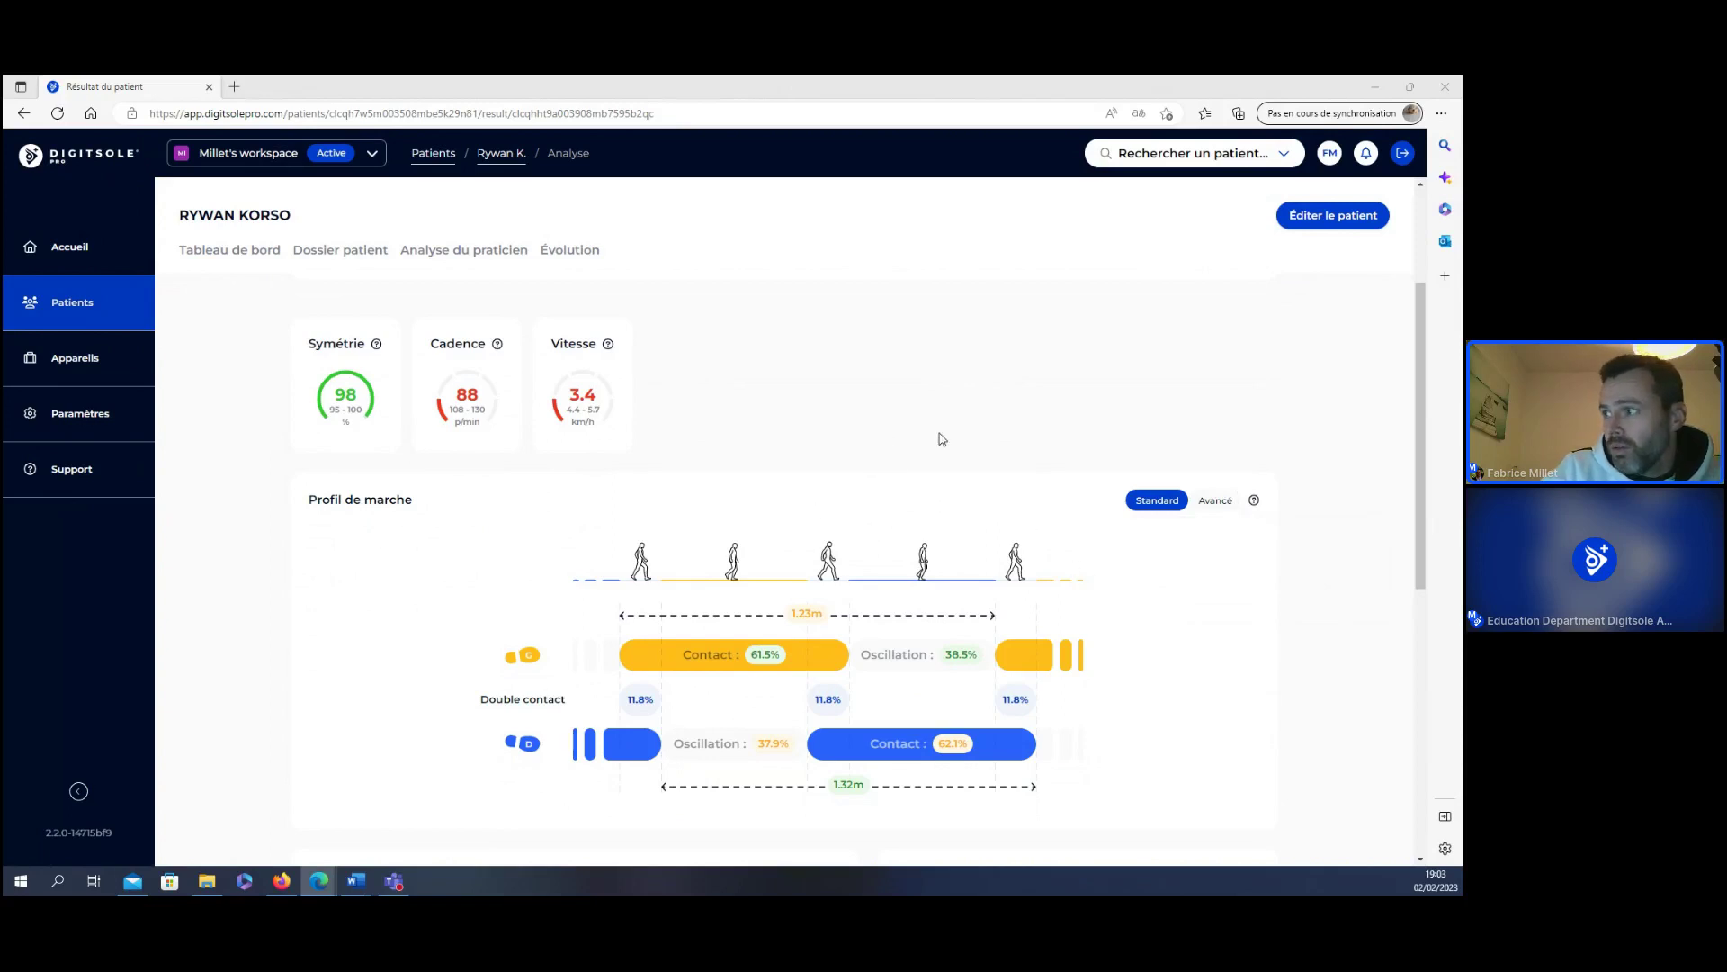
scroll(1091, 638, down, 1)
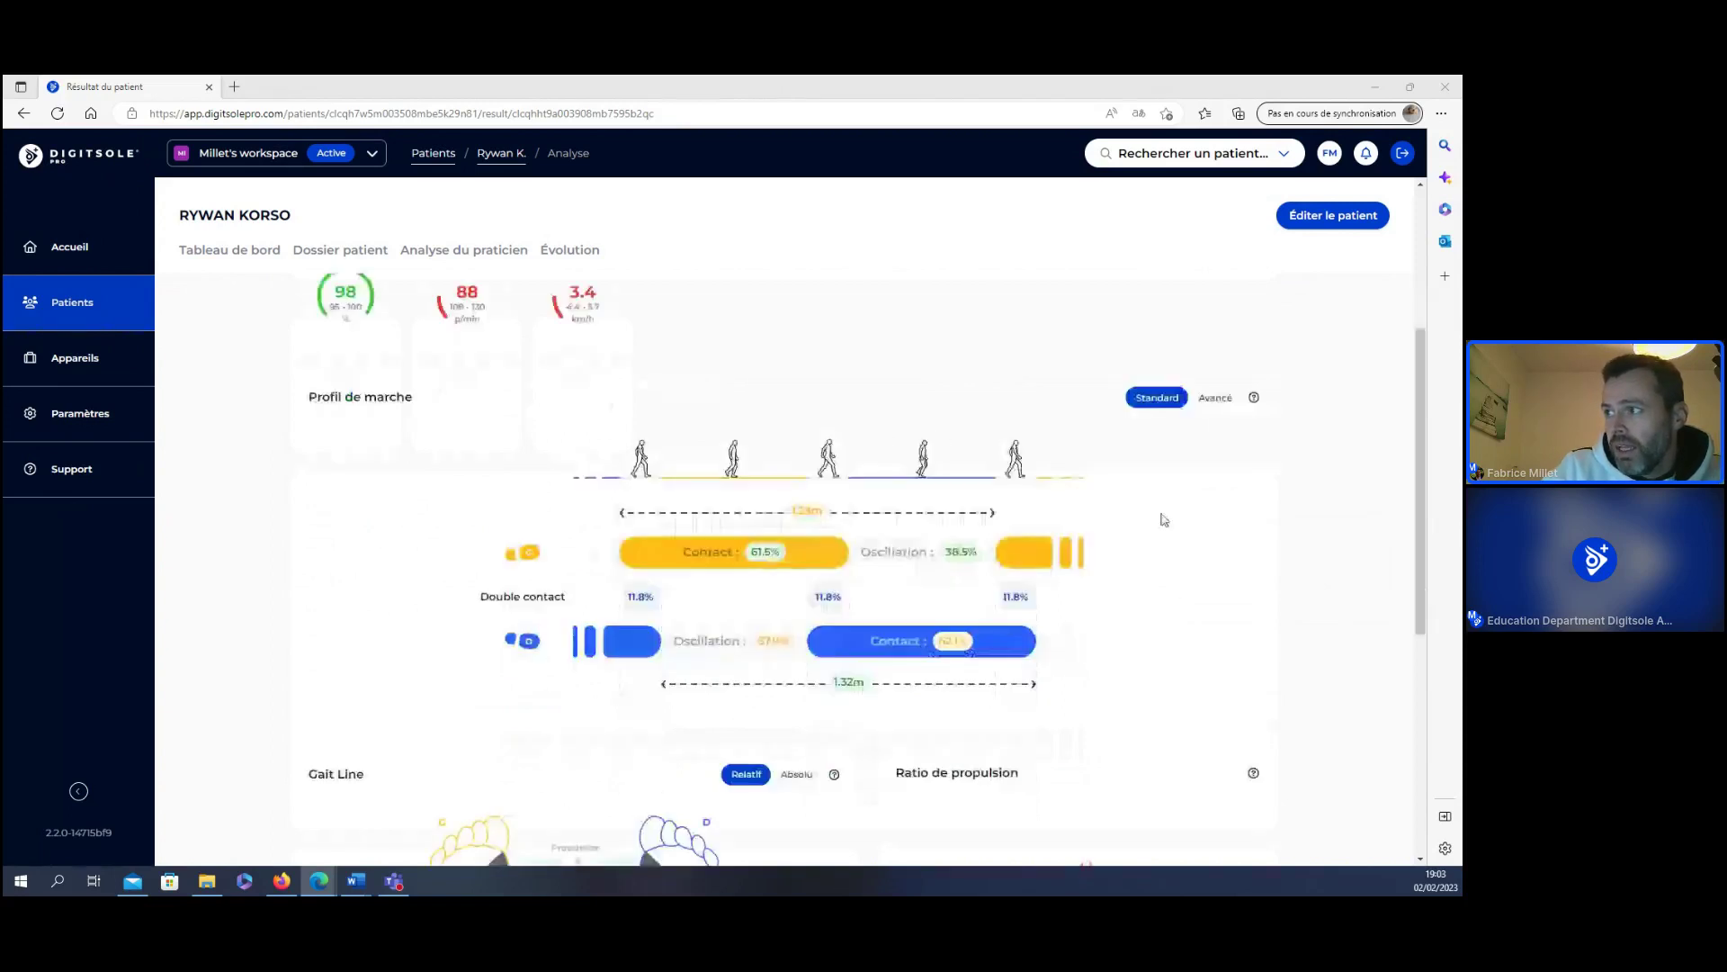
click(1228, 398)
scroll(895, 549, down, 1)
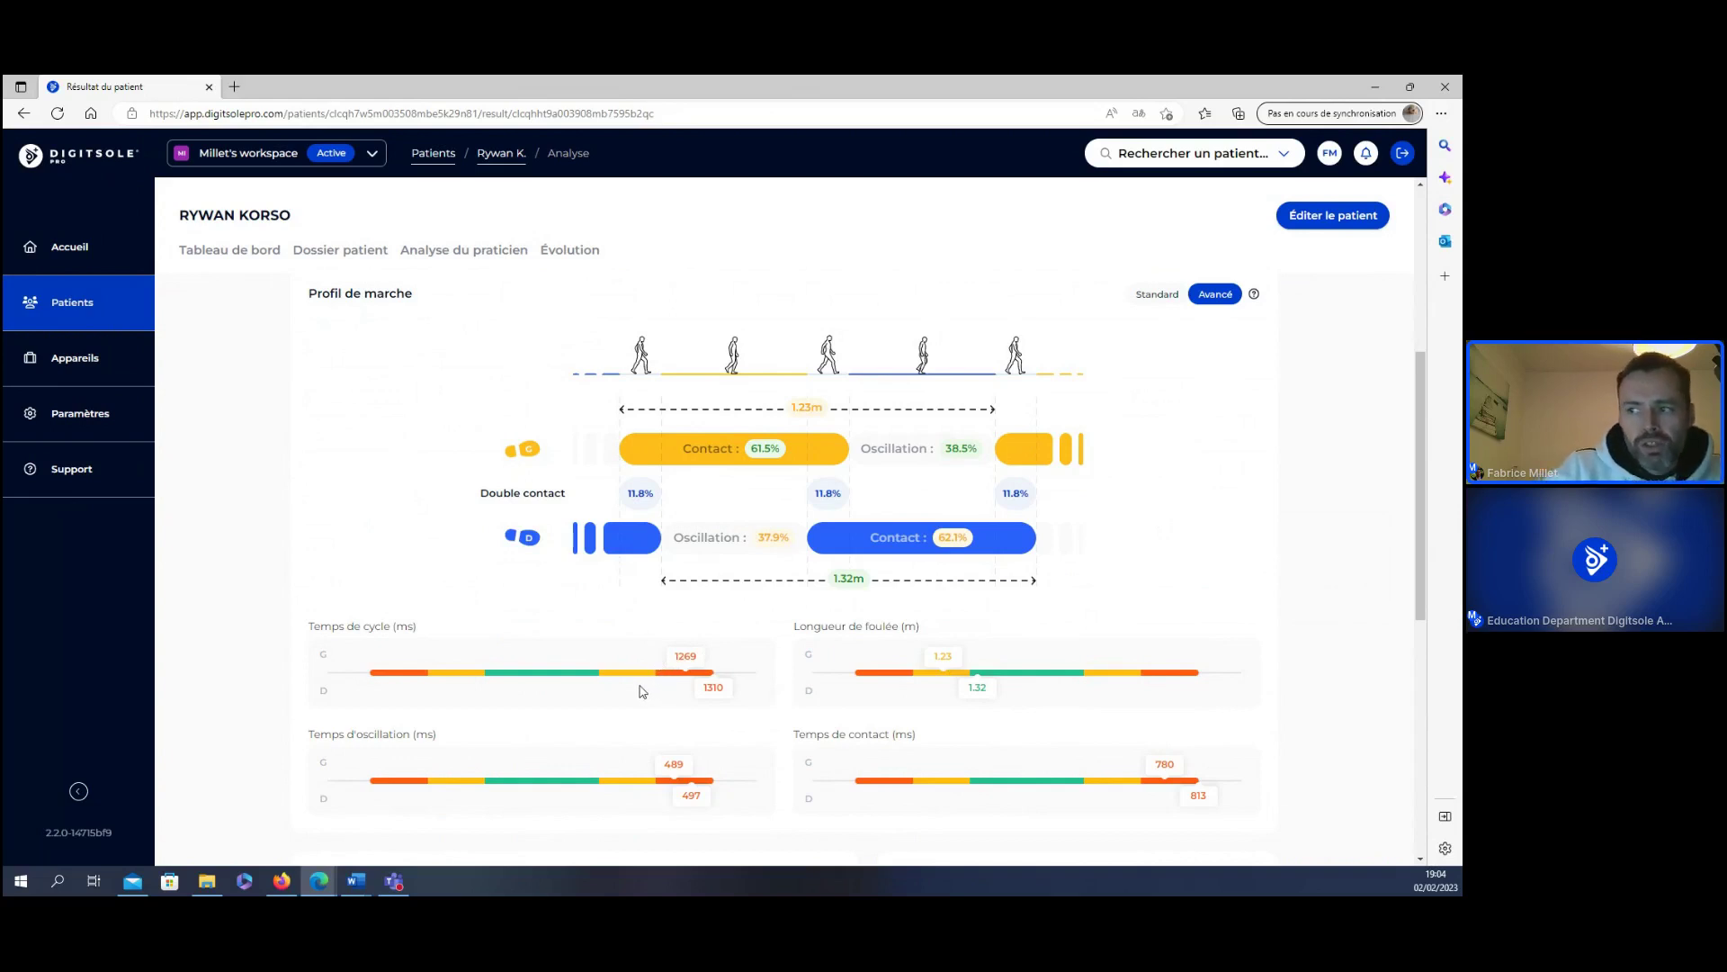
- Show the Gait Line in absolute values (Absolu) and examine it together with the propulsion ratio
scroll(627, 683, down, 1)
scroll(627, 683, down, 4)
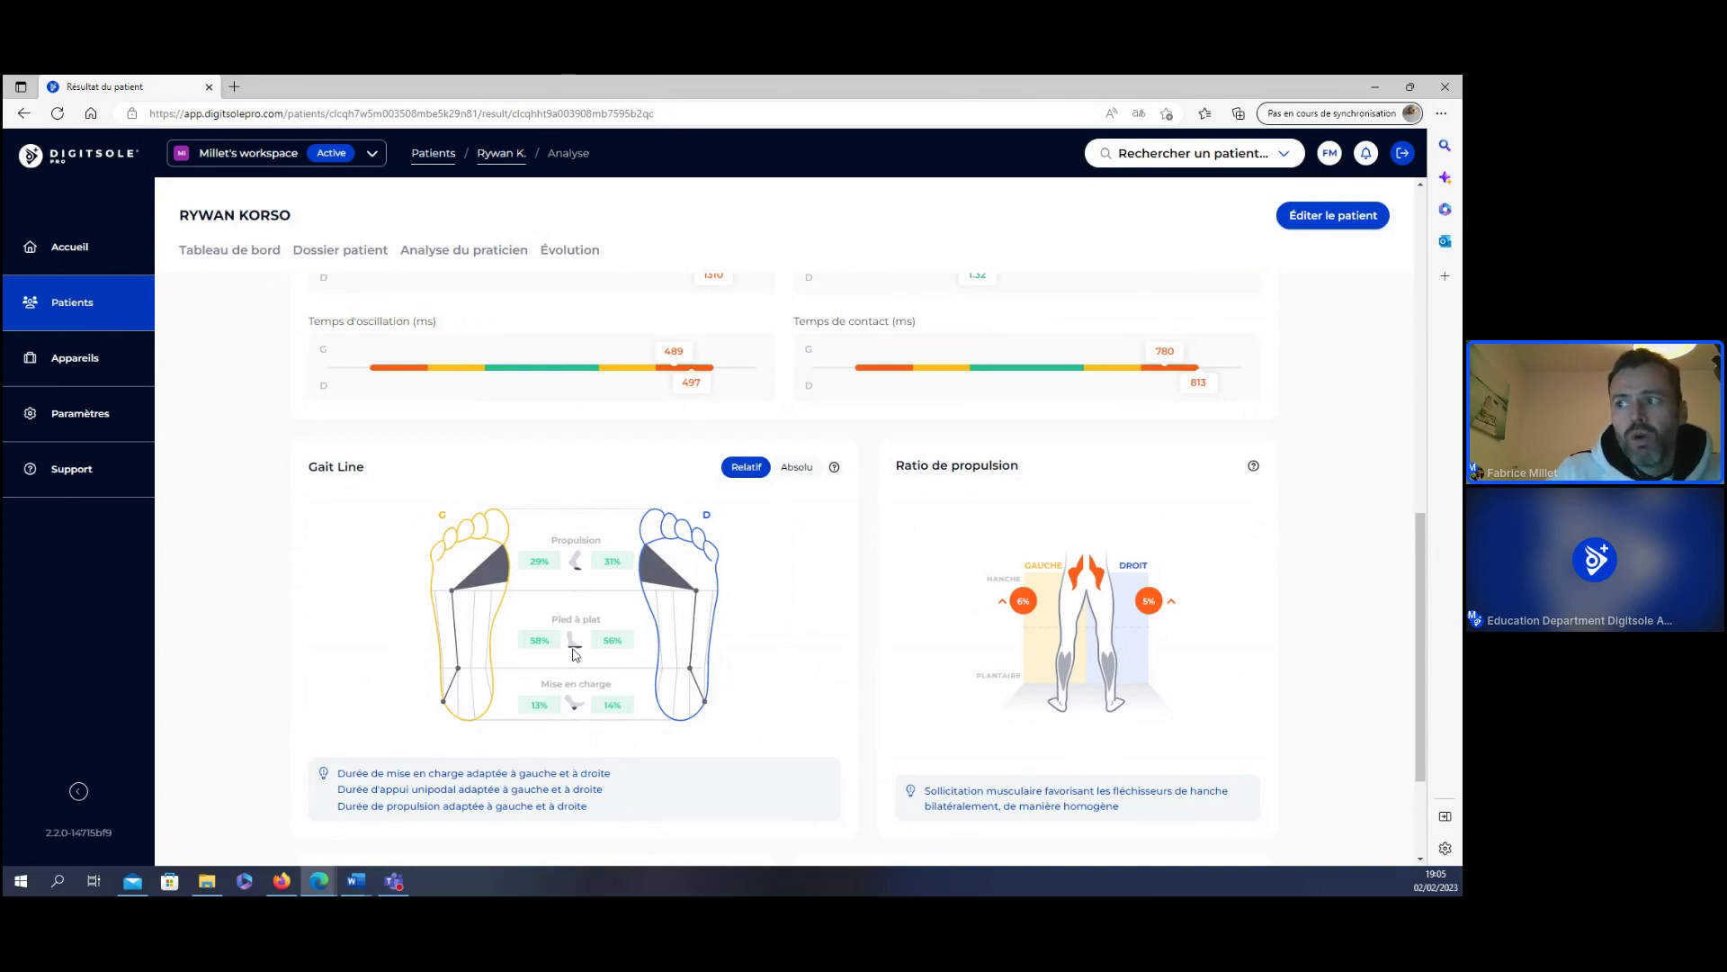
click(796, 467)
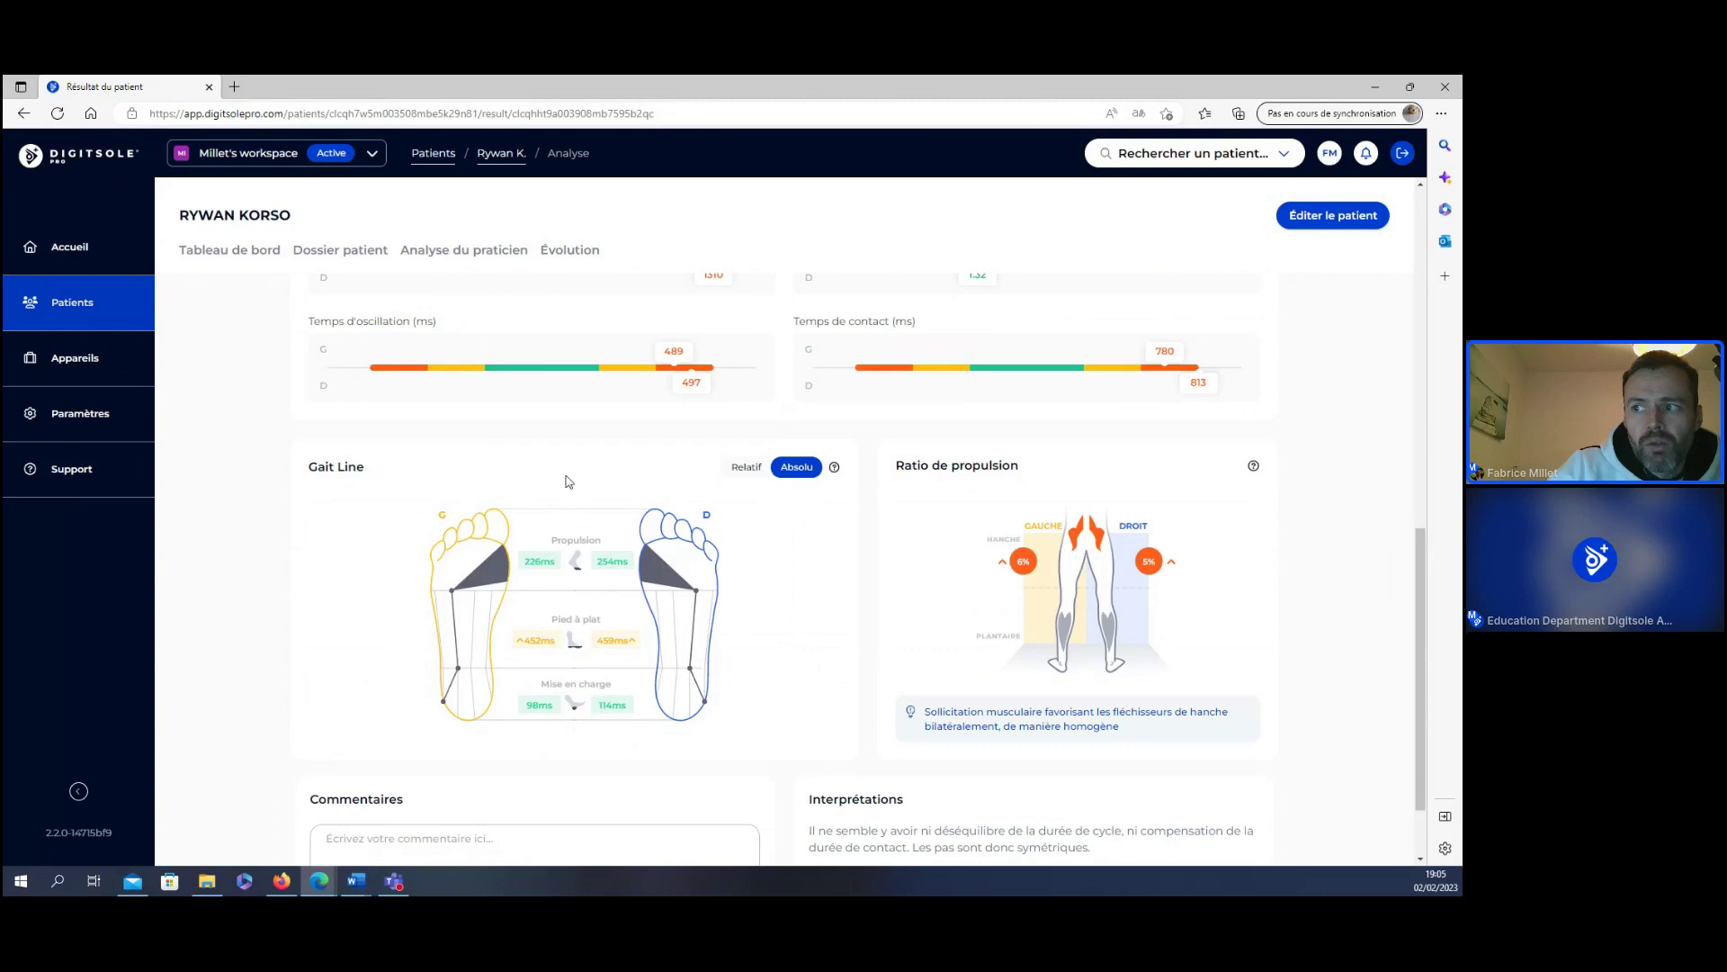
scroll(583, 467, up, 1)
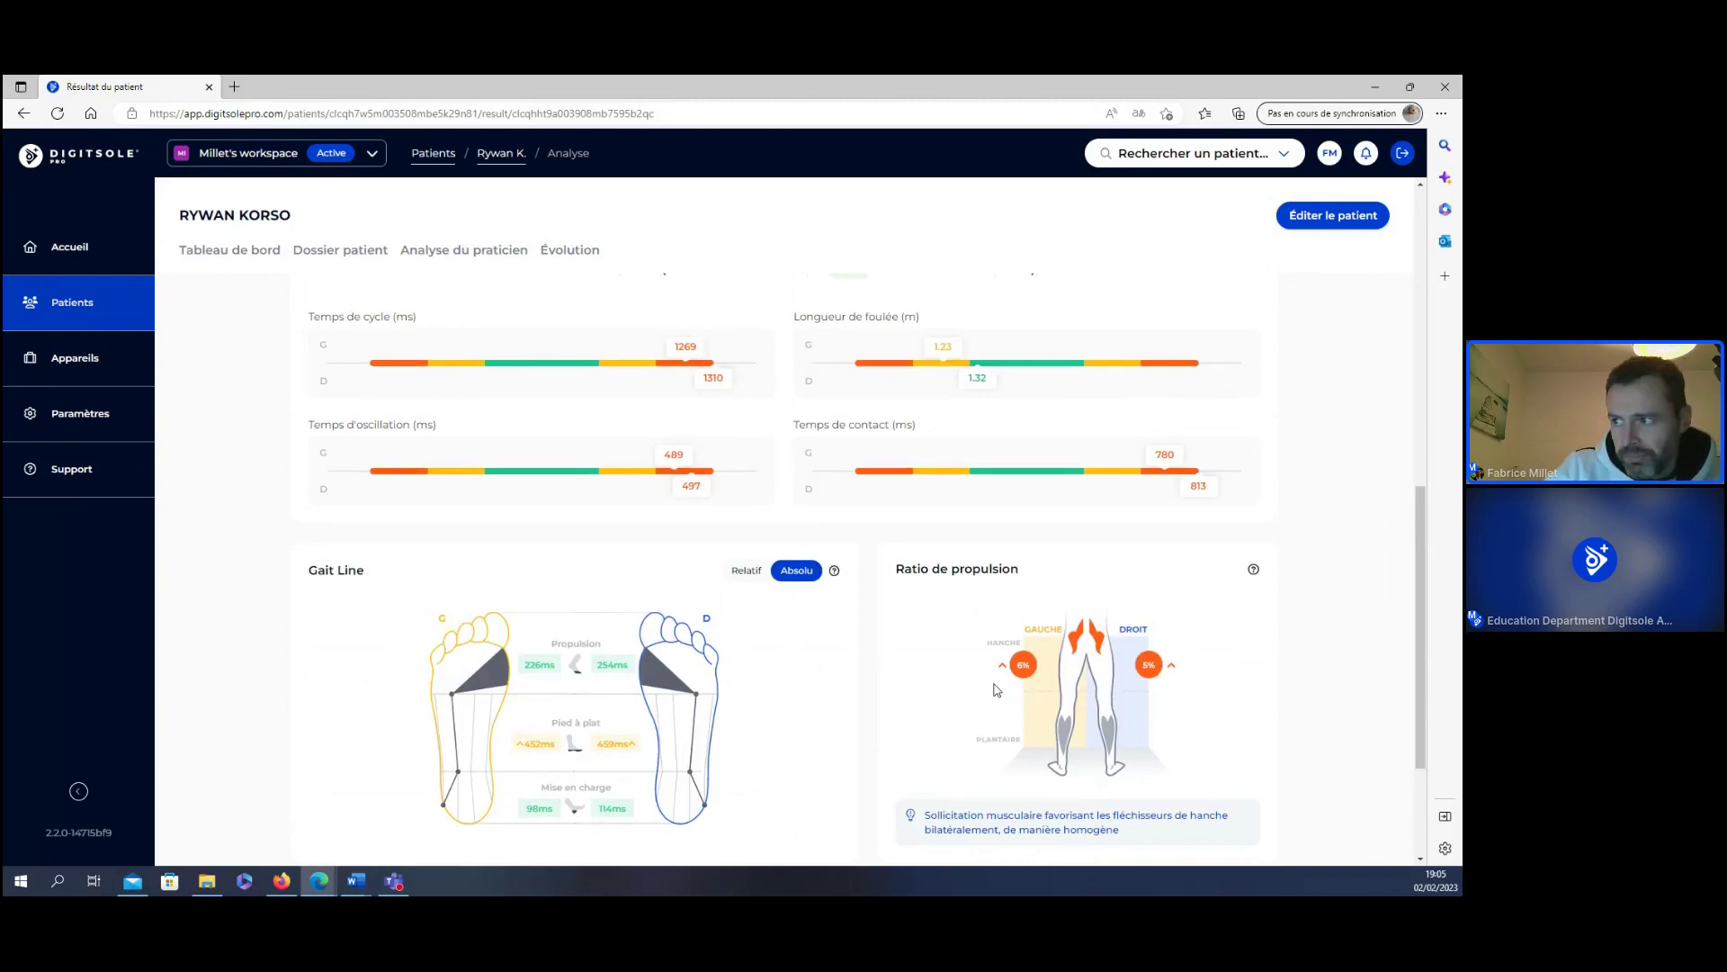
scroll(997, 689, down, 1)
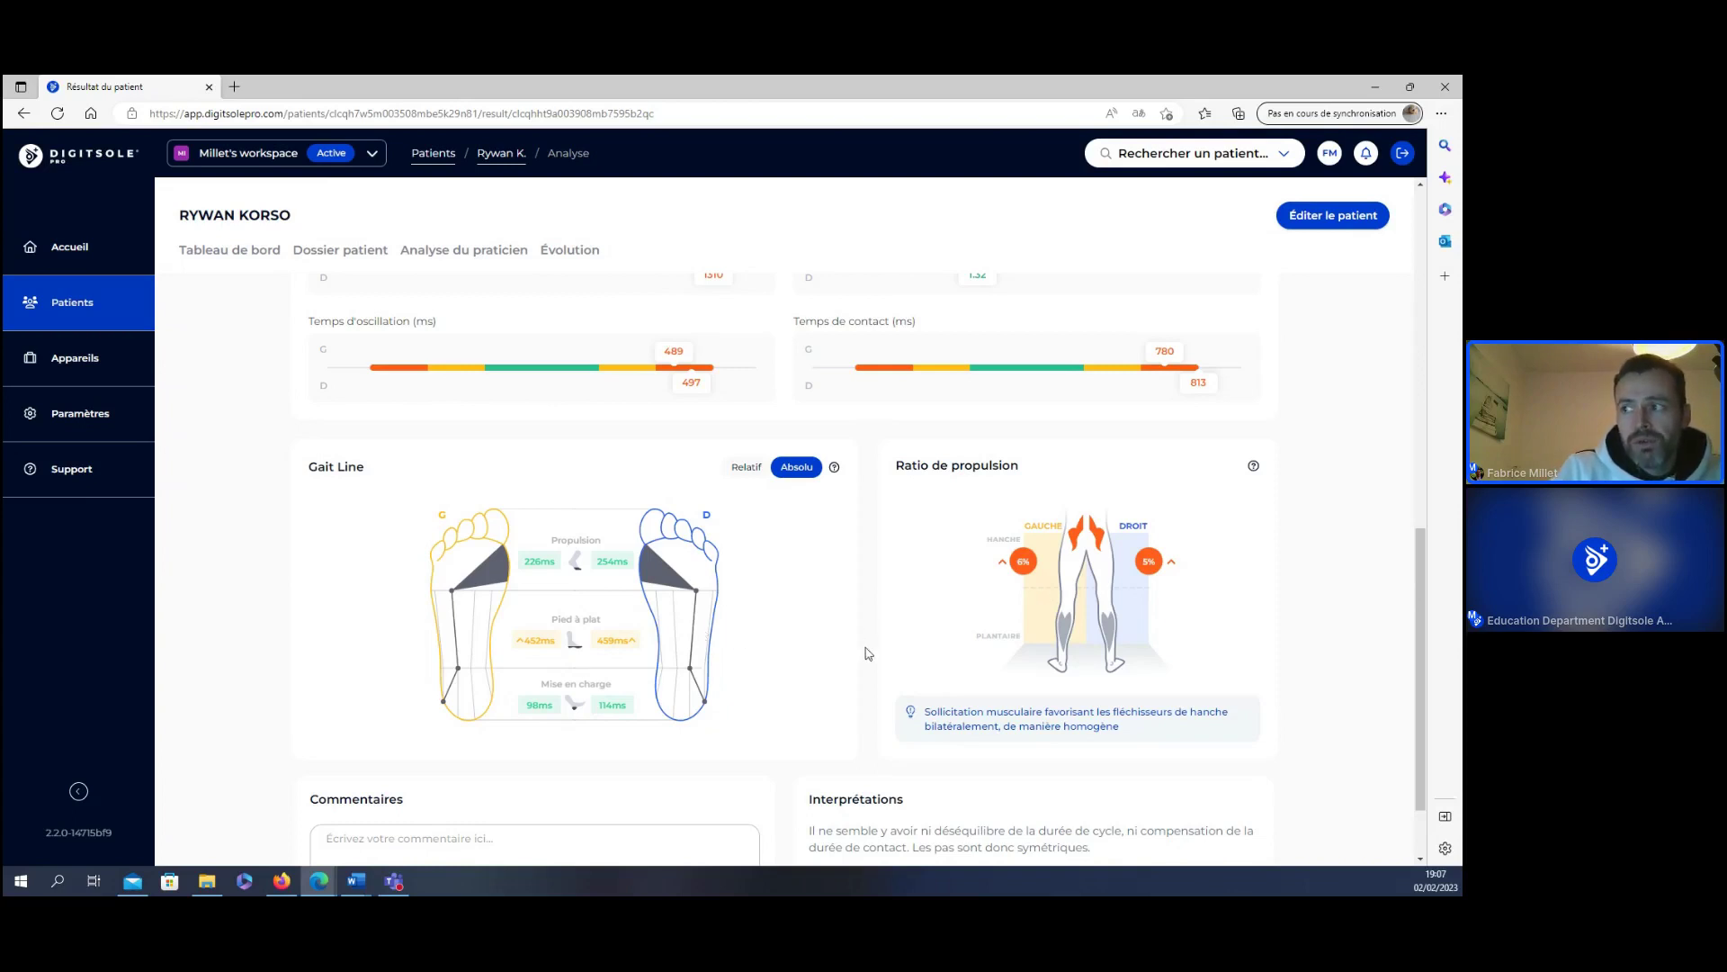
- View the form for adding a pain (Douleurs) to the analysis summary, closing it without saving
scroll(865, 653, up, 10)
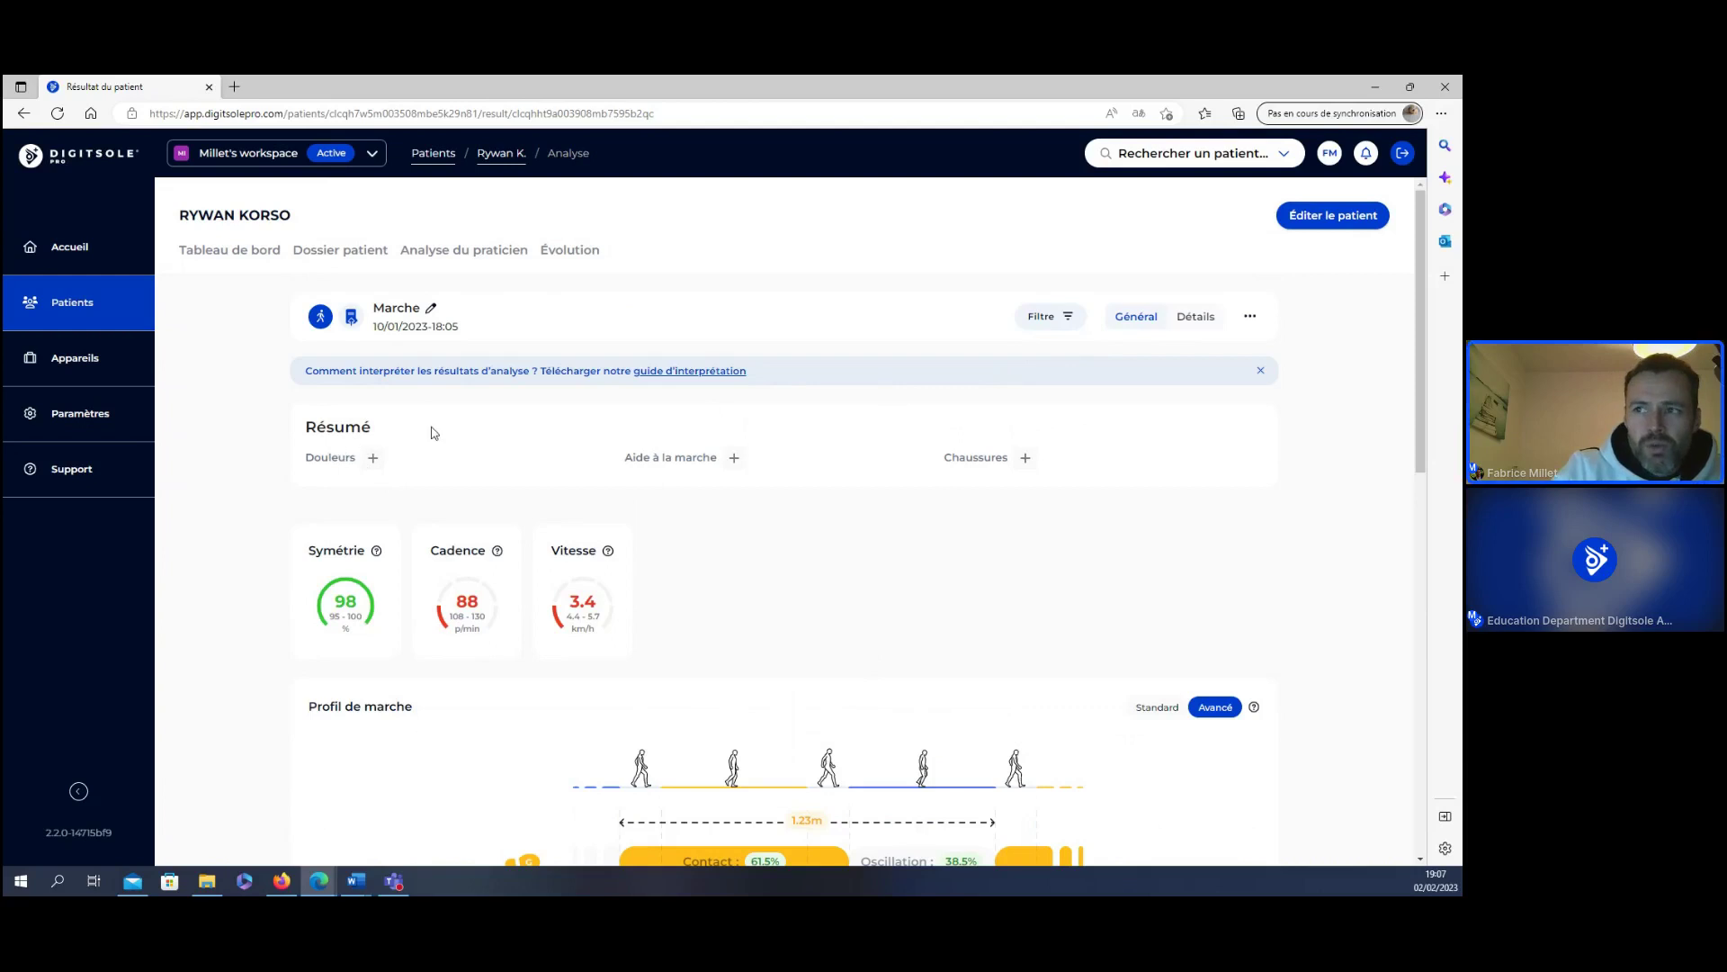
click(371, 458)
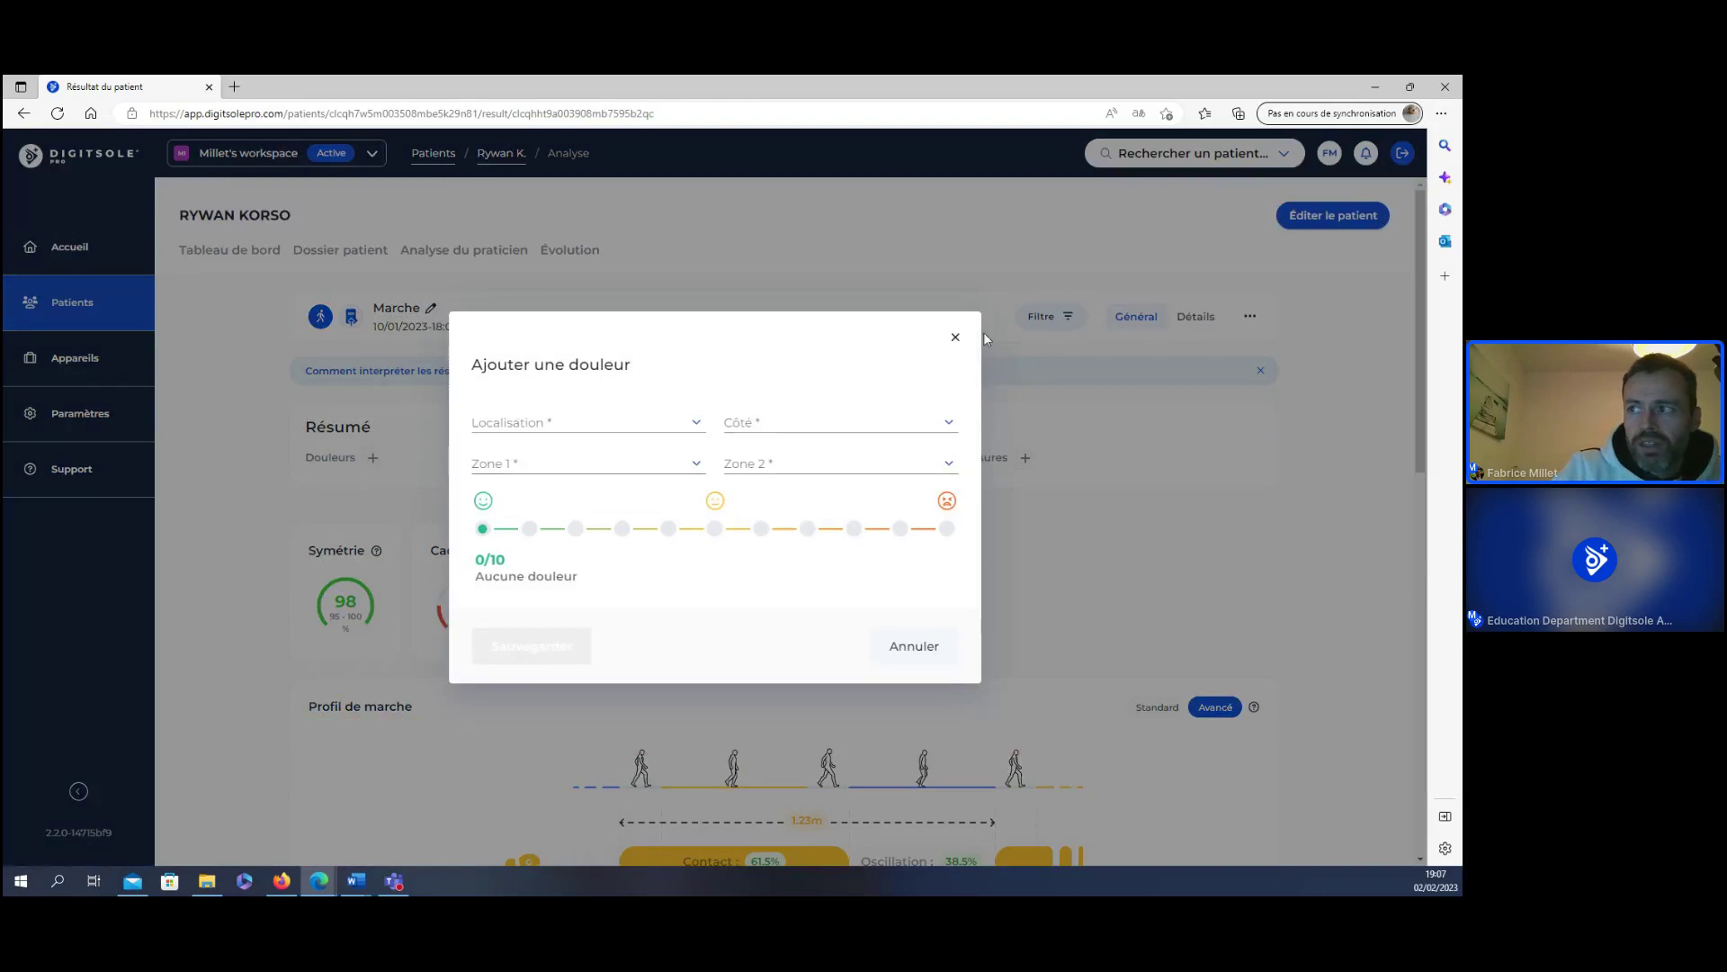
click(953, 340)
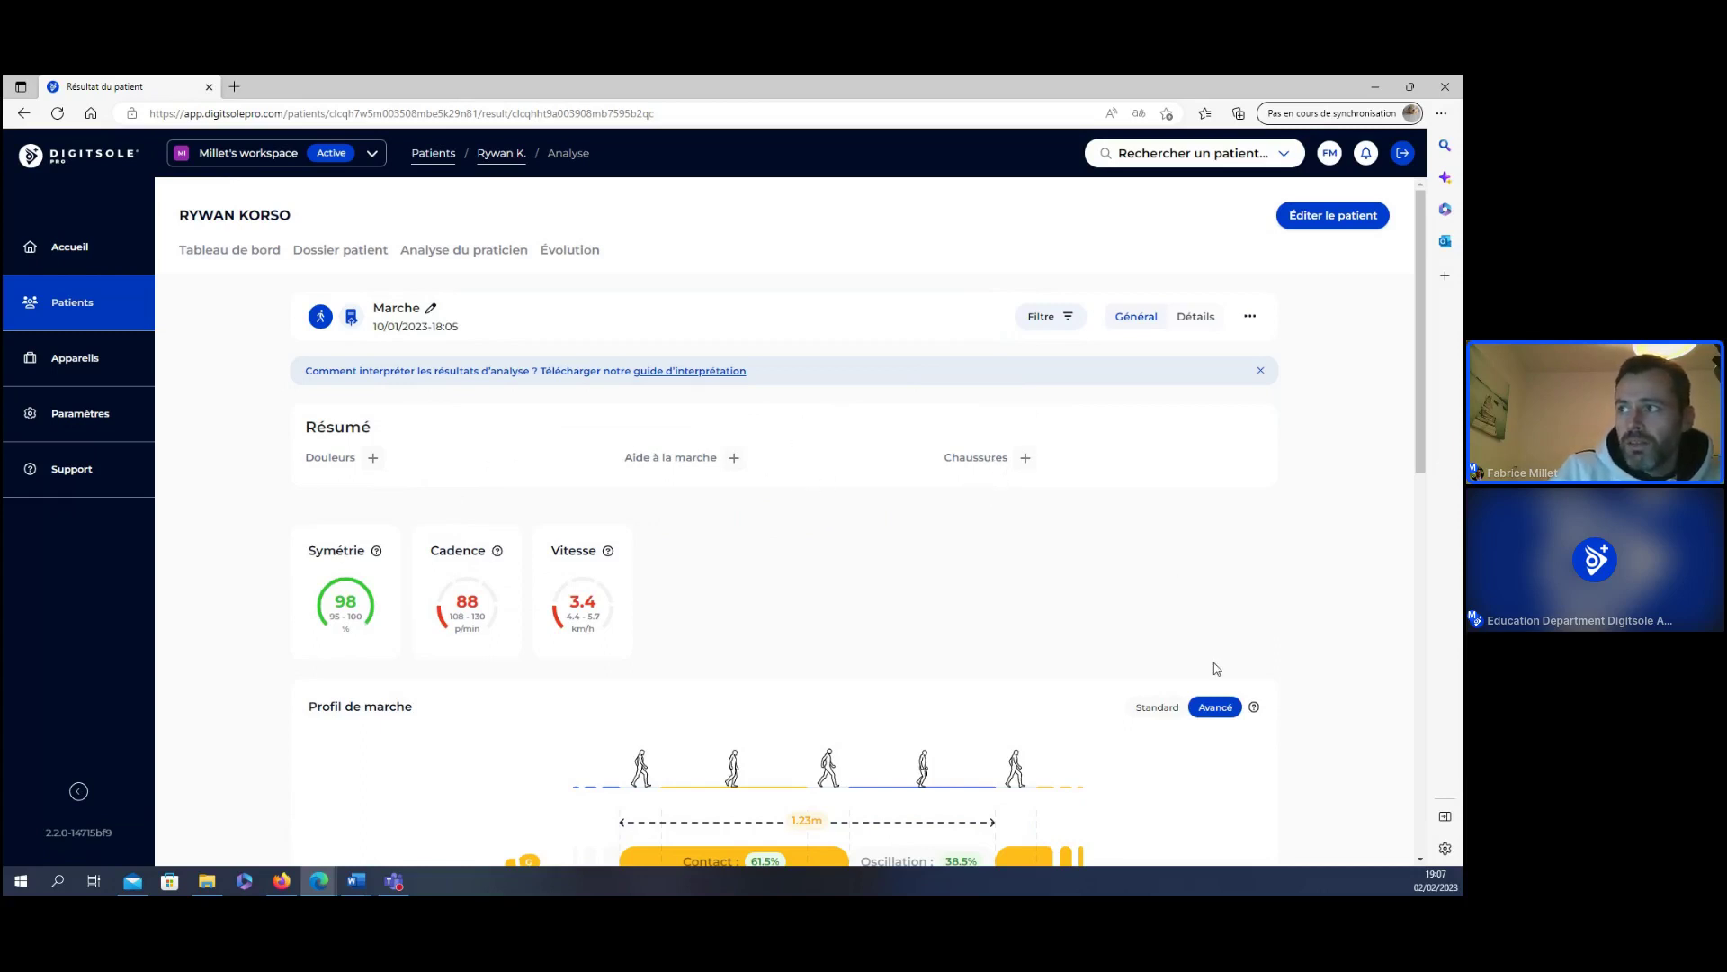
- View the available result filters and the options for a new custom filter, without creating one
click(1058, 324)
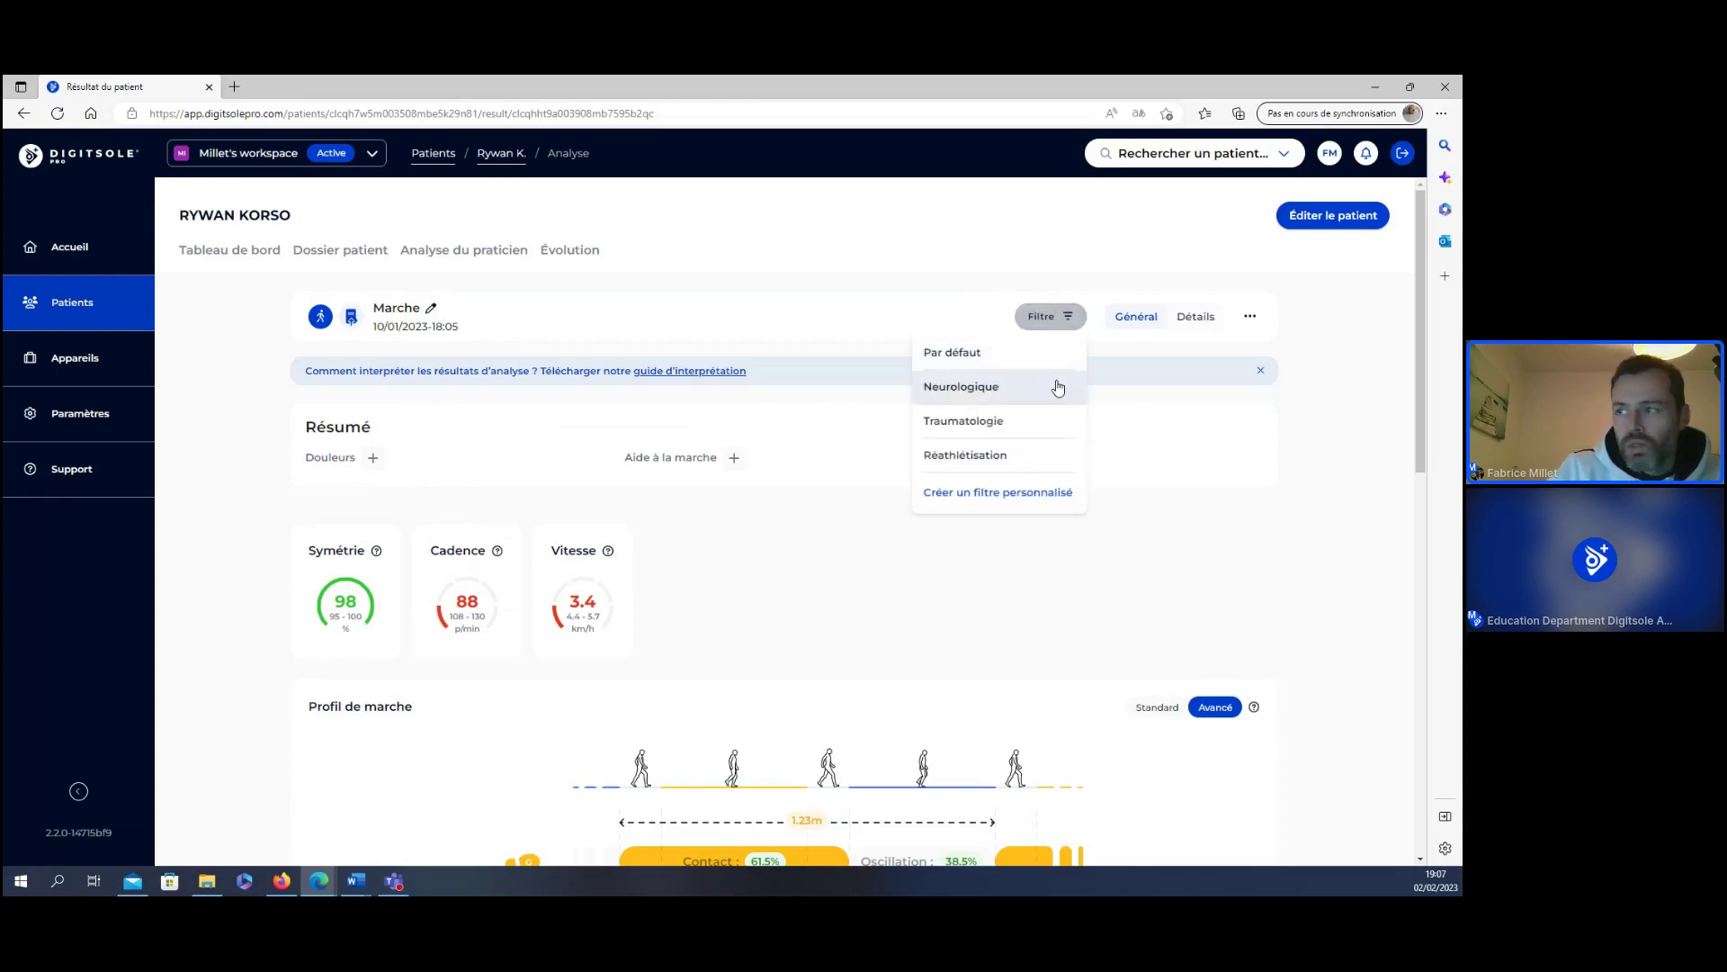
click(986, 504)
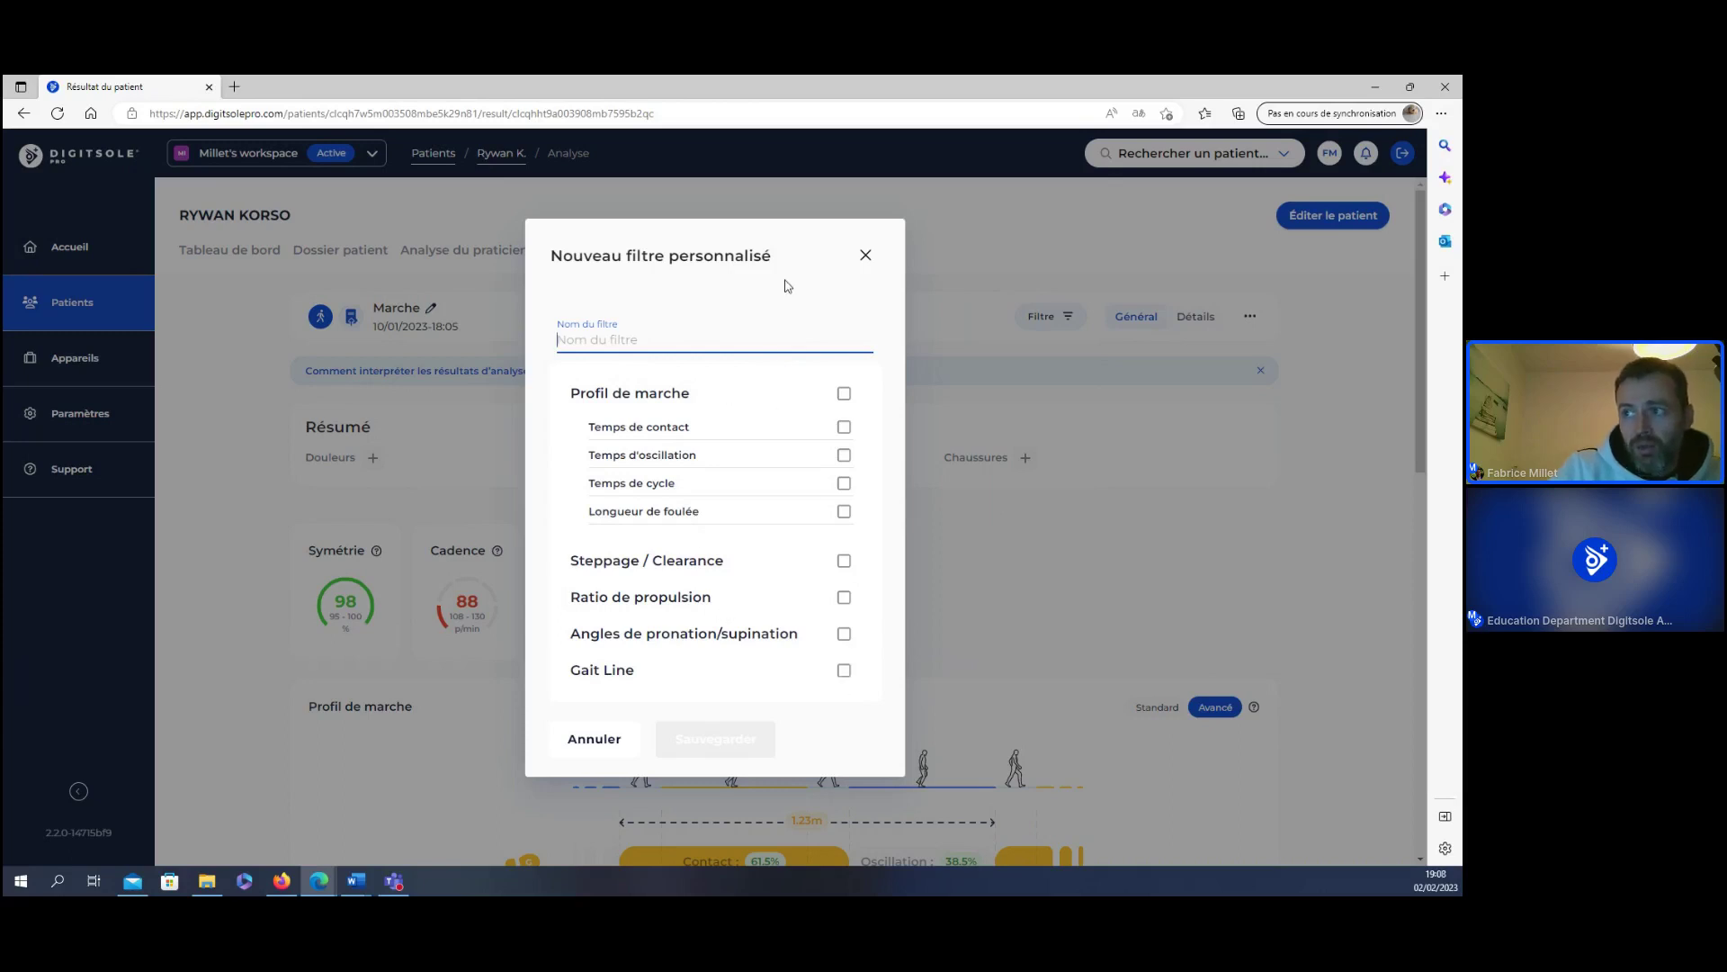
click(597, 743)
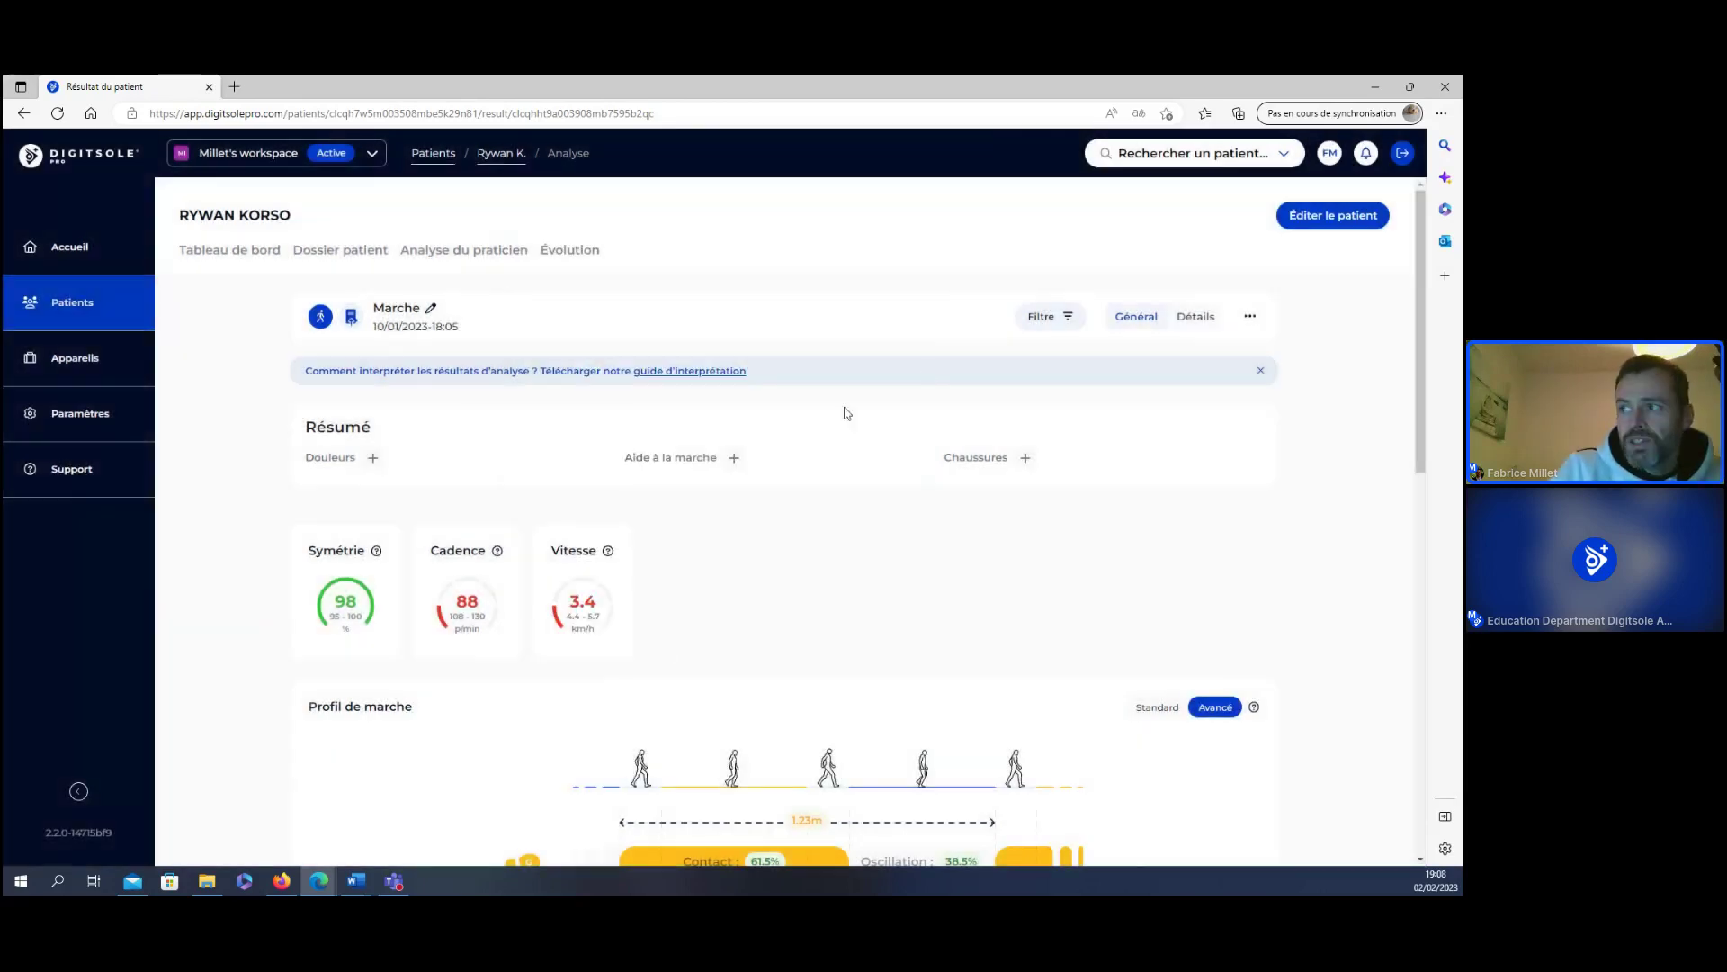
- Preview the PDF report of the walking analysis through to the practitioner comments and close it without exporting
click(1250, 321)
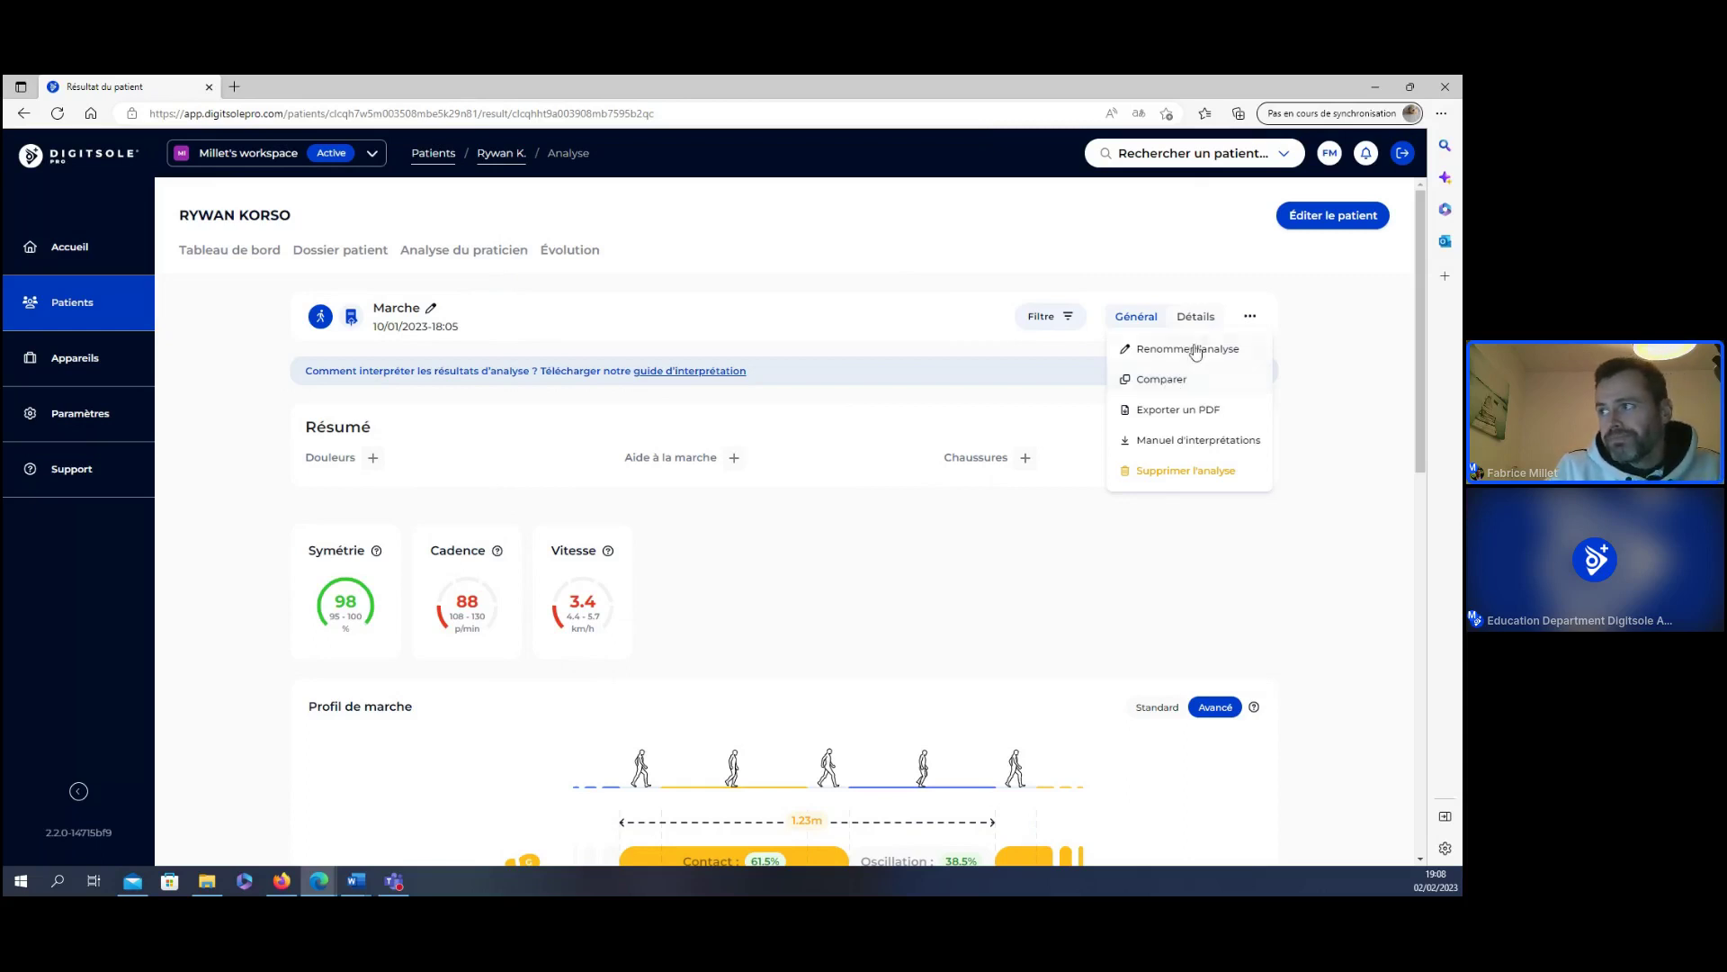
click(1197, 417)
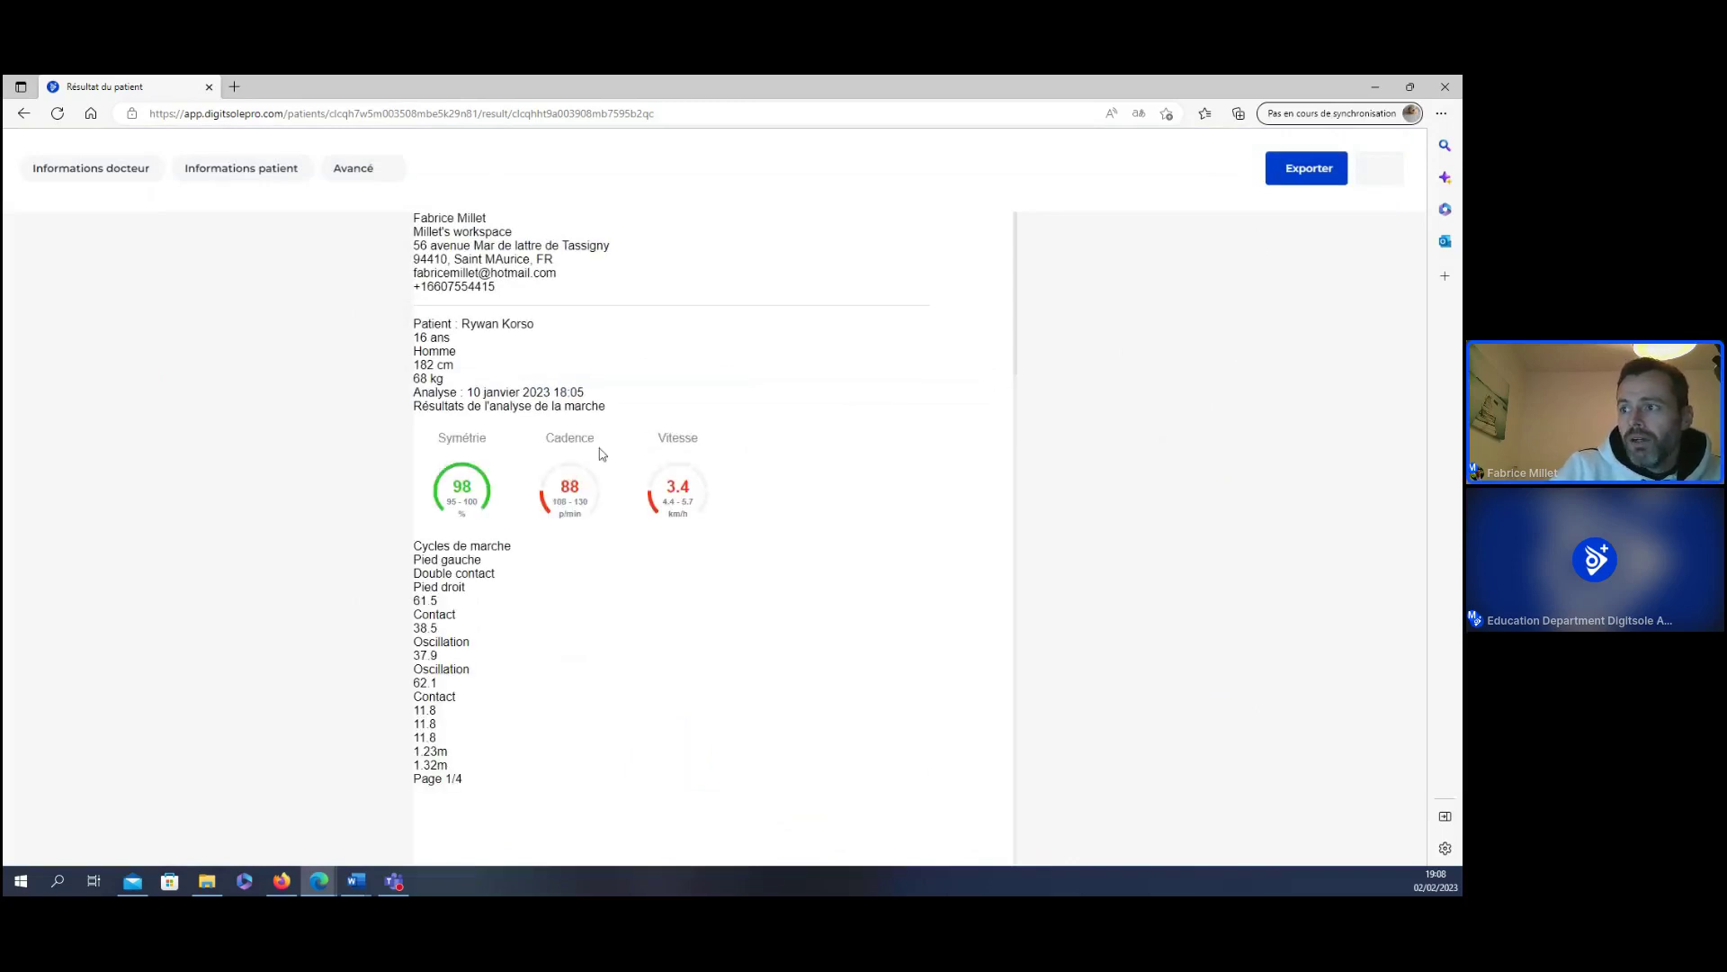
scroll(803, 429, down, 10)
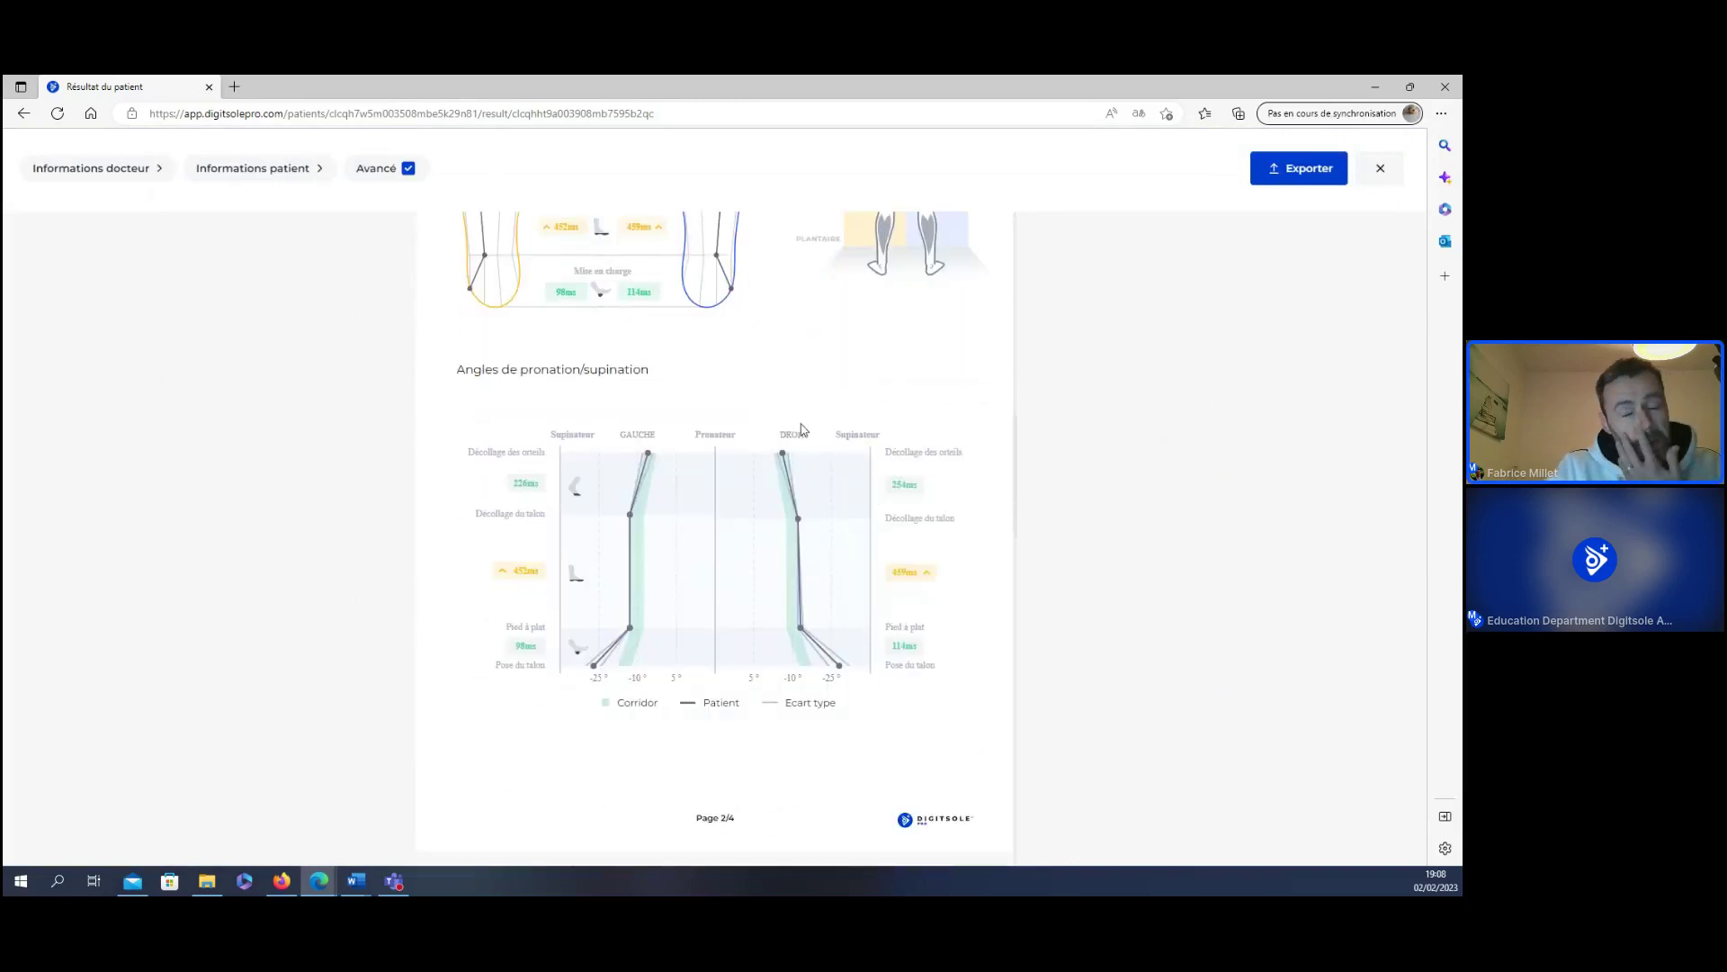
scroll(803, 429, down, 1)
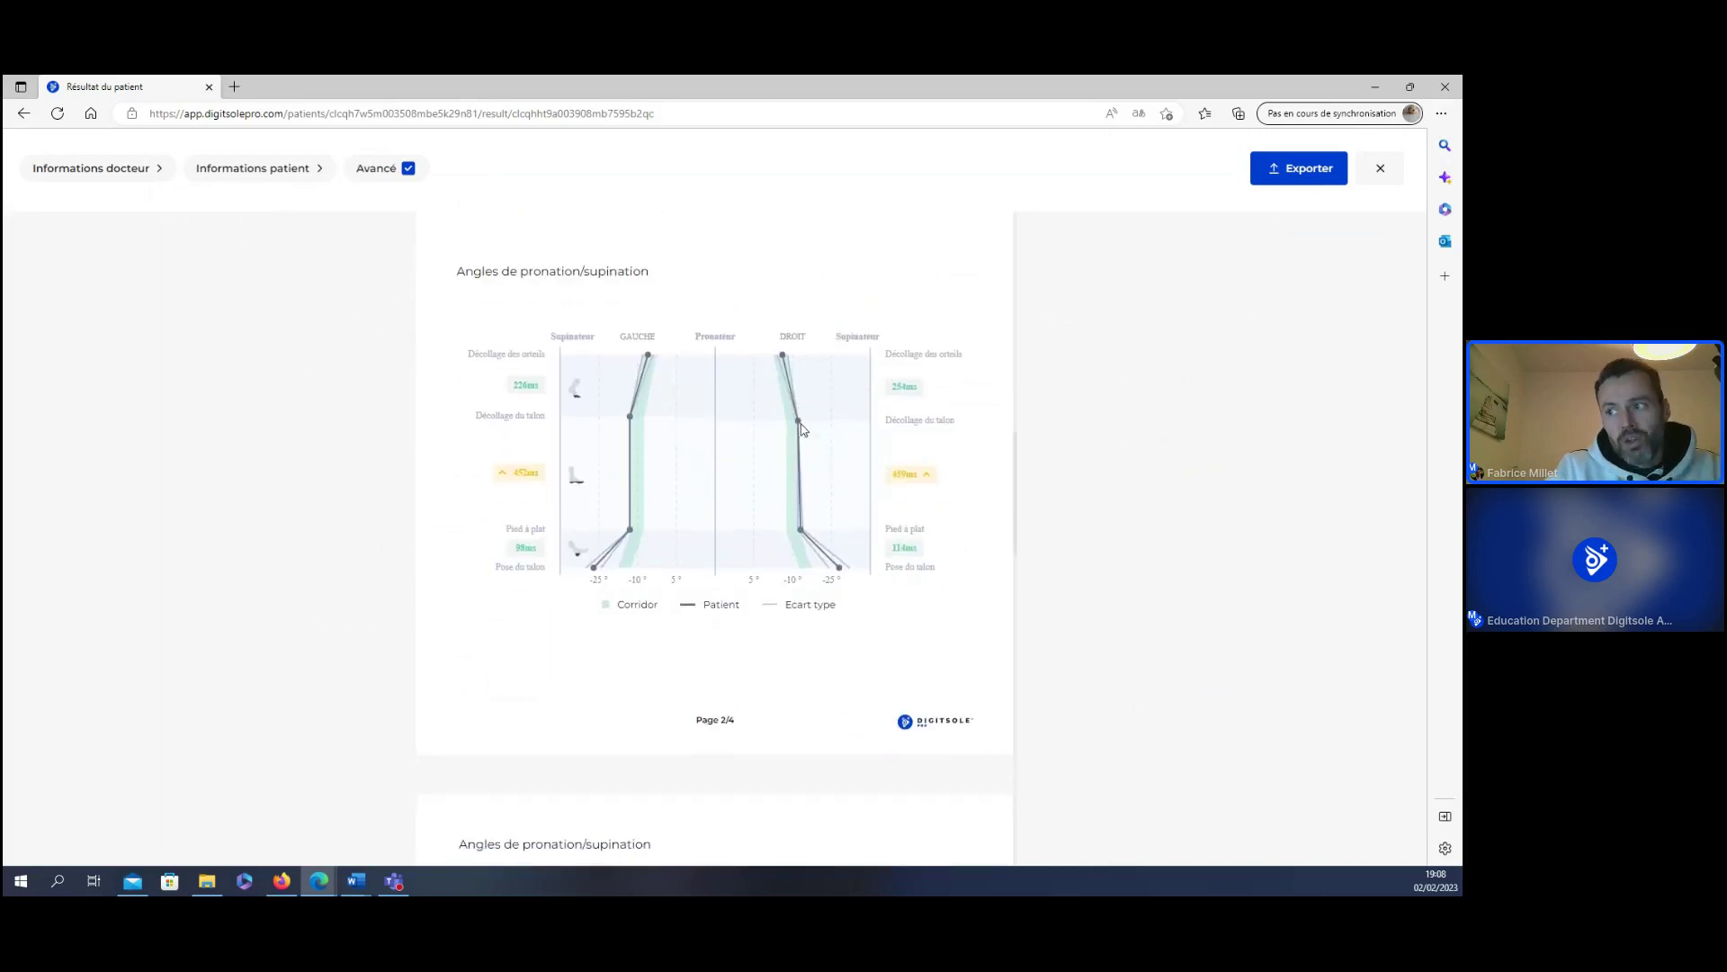
scroll(802, 428, down, 15)
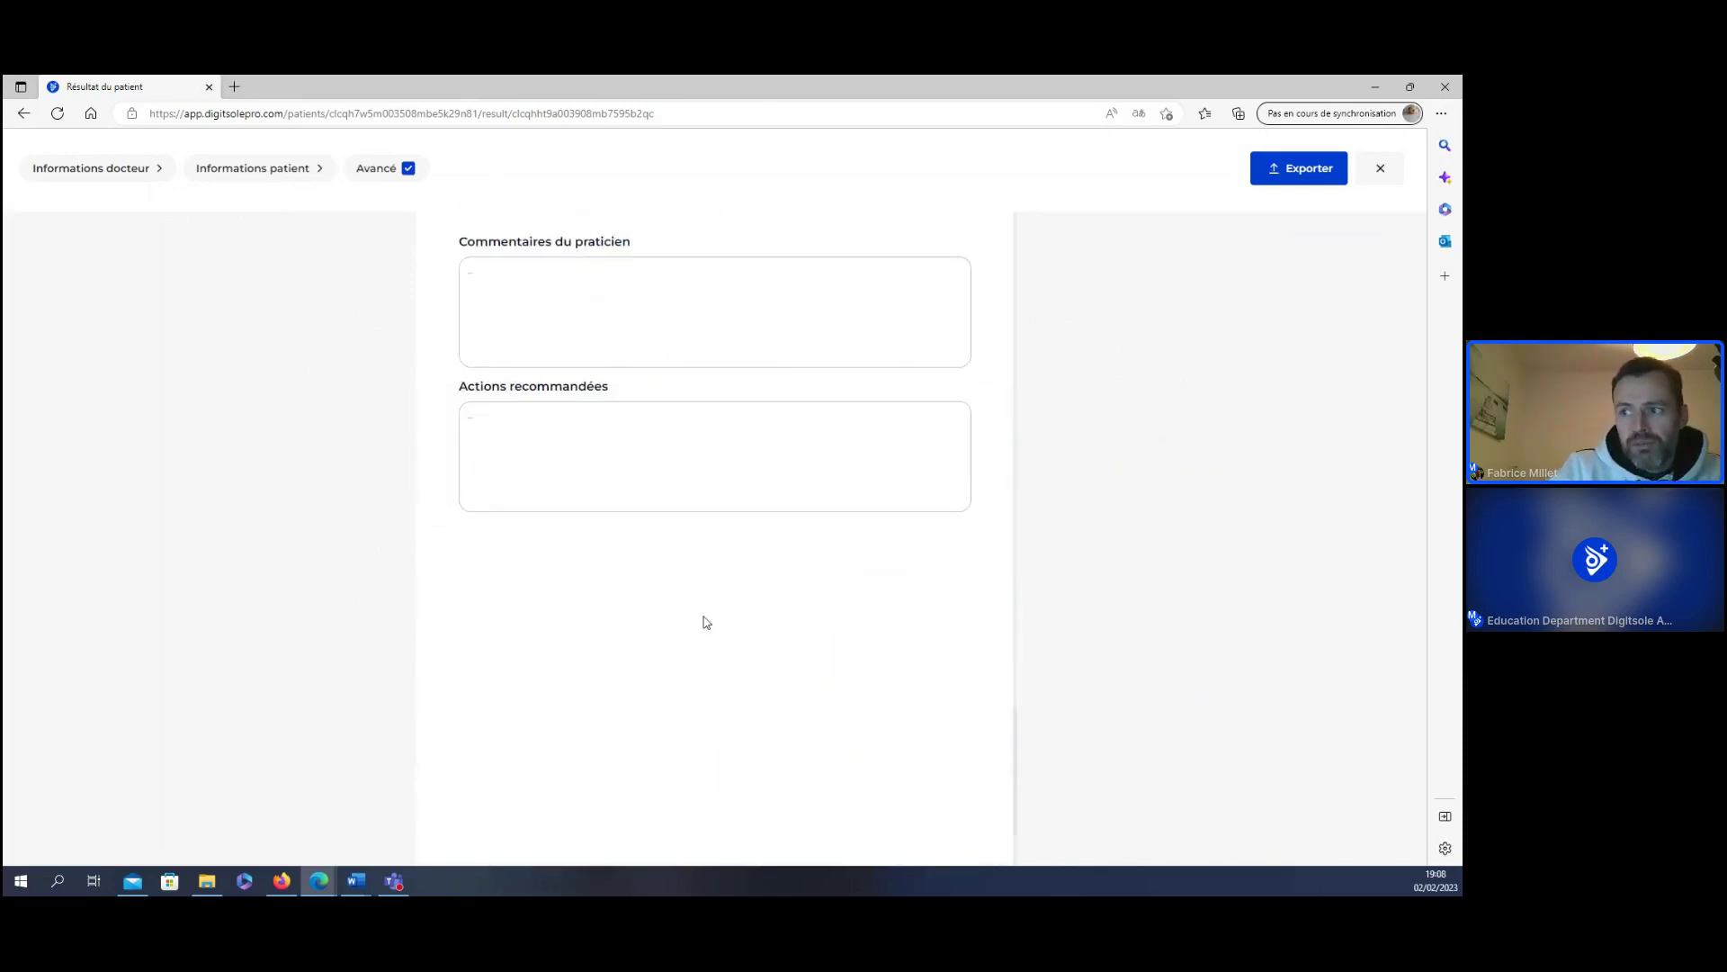
click(1380, 168)
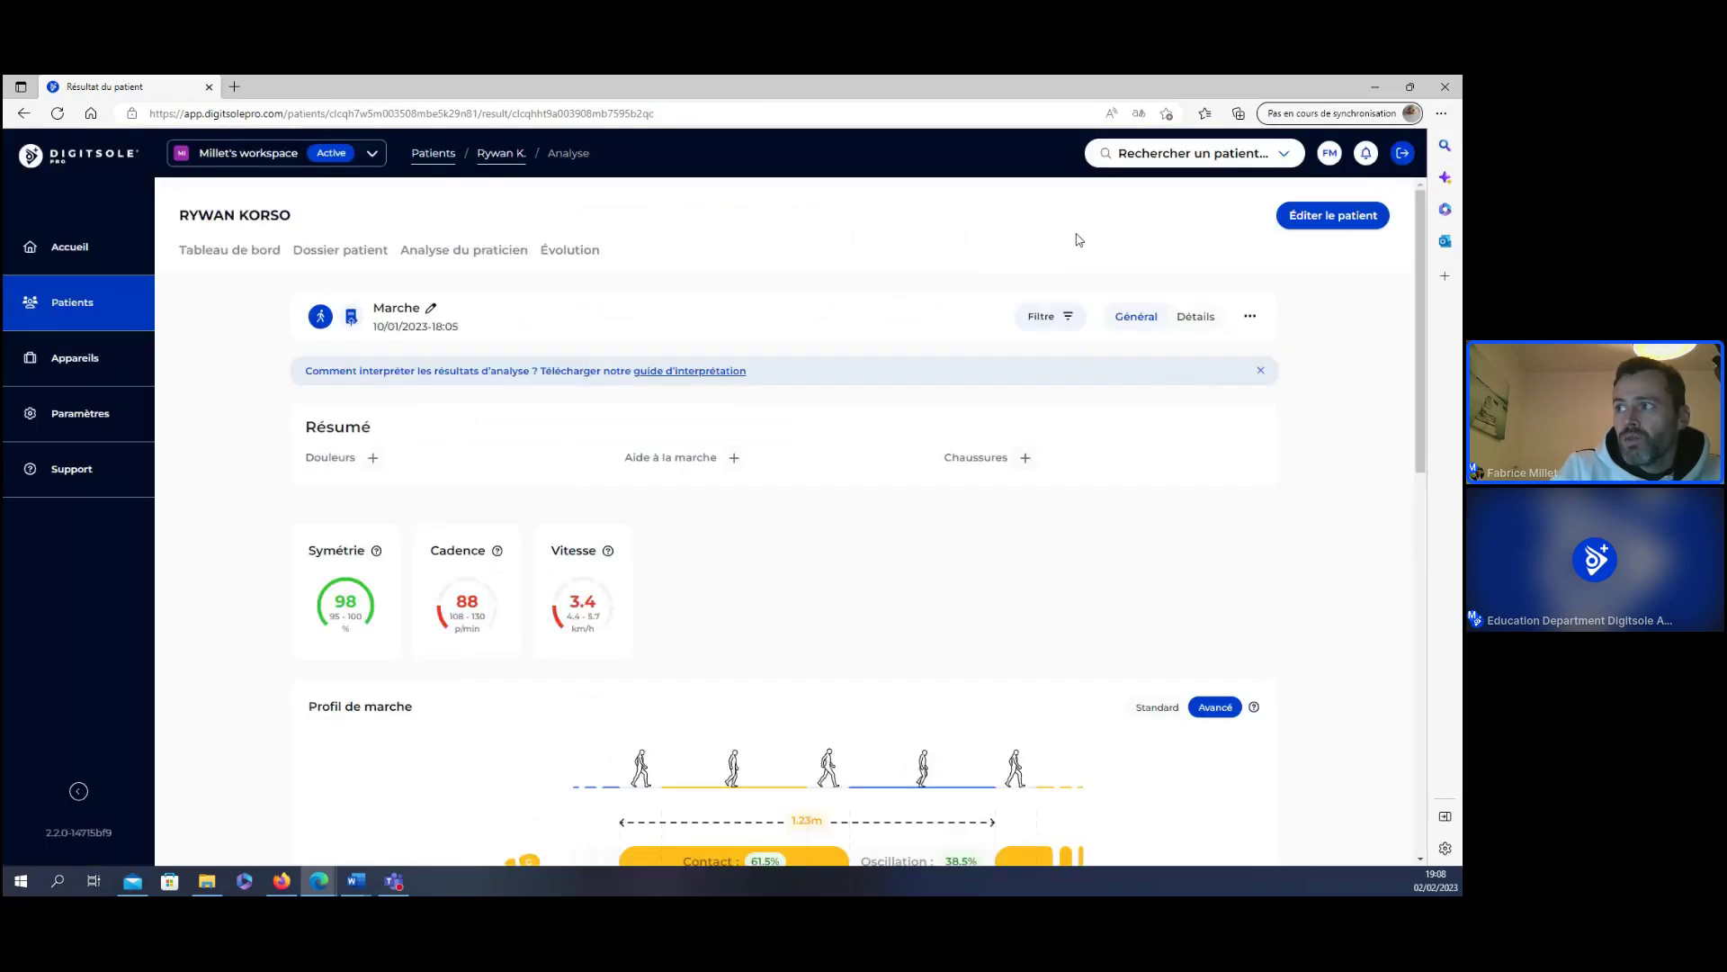
- Show the detailed results with the pronation/supination angles in Avancé mode and inspect the left and right foot curves
click(1188, 328)
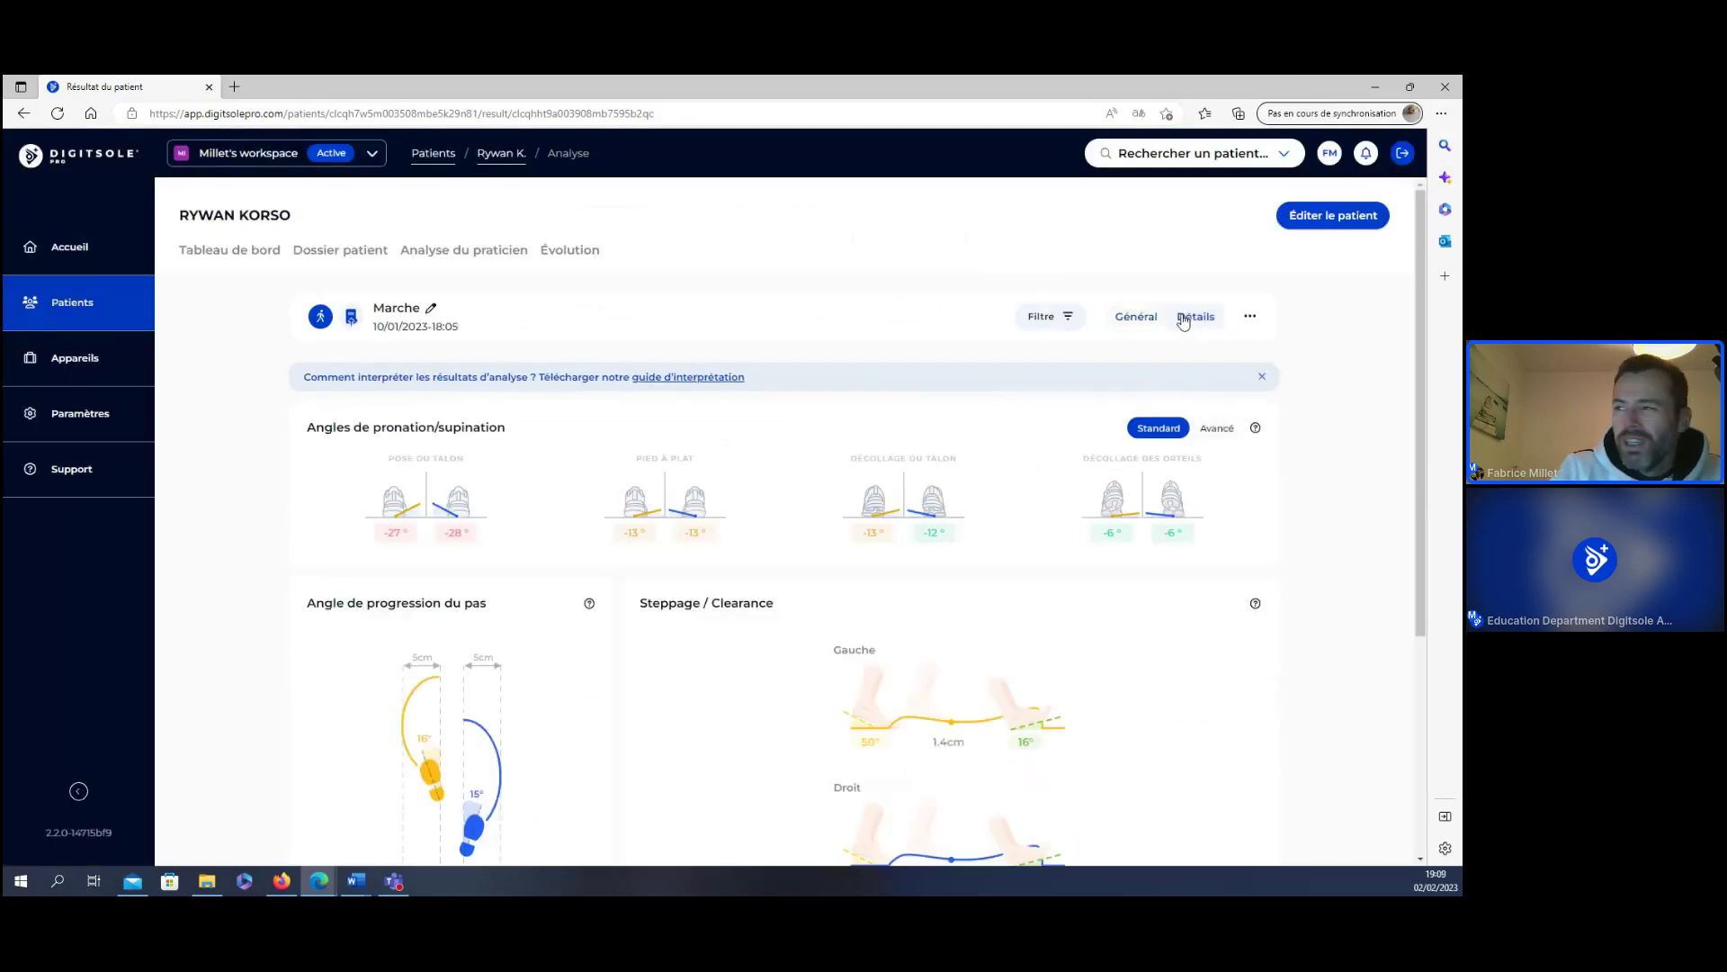
click(1225, 428)
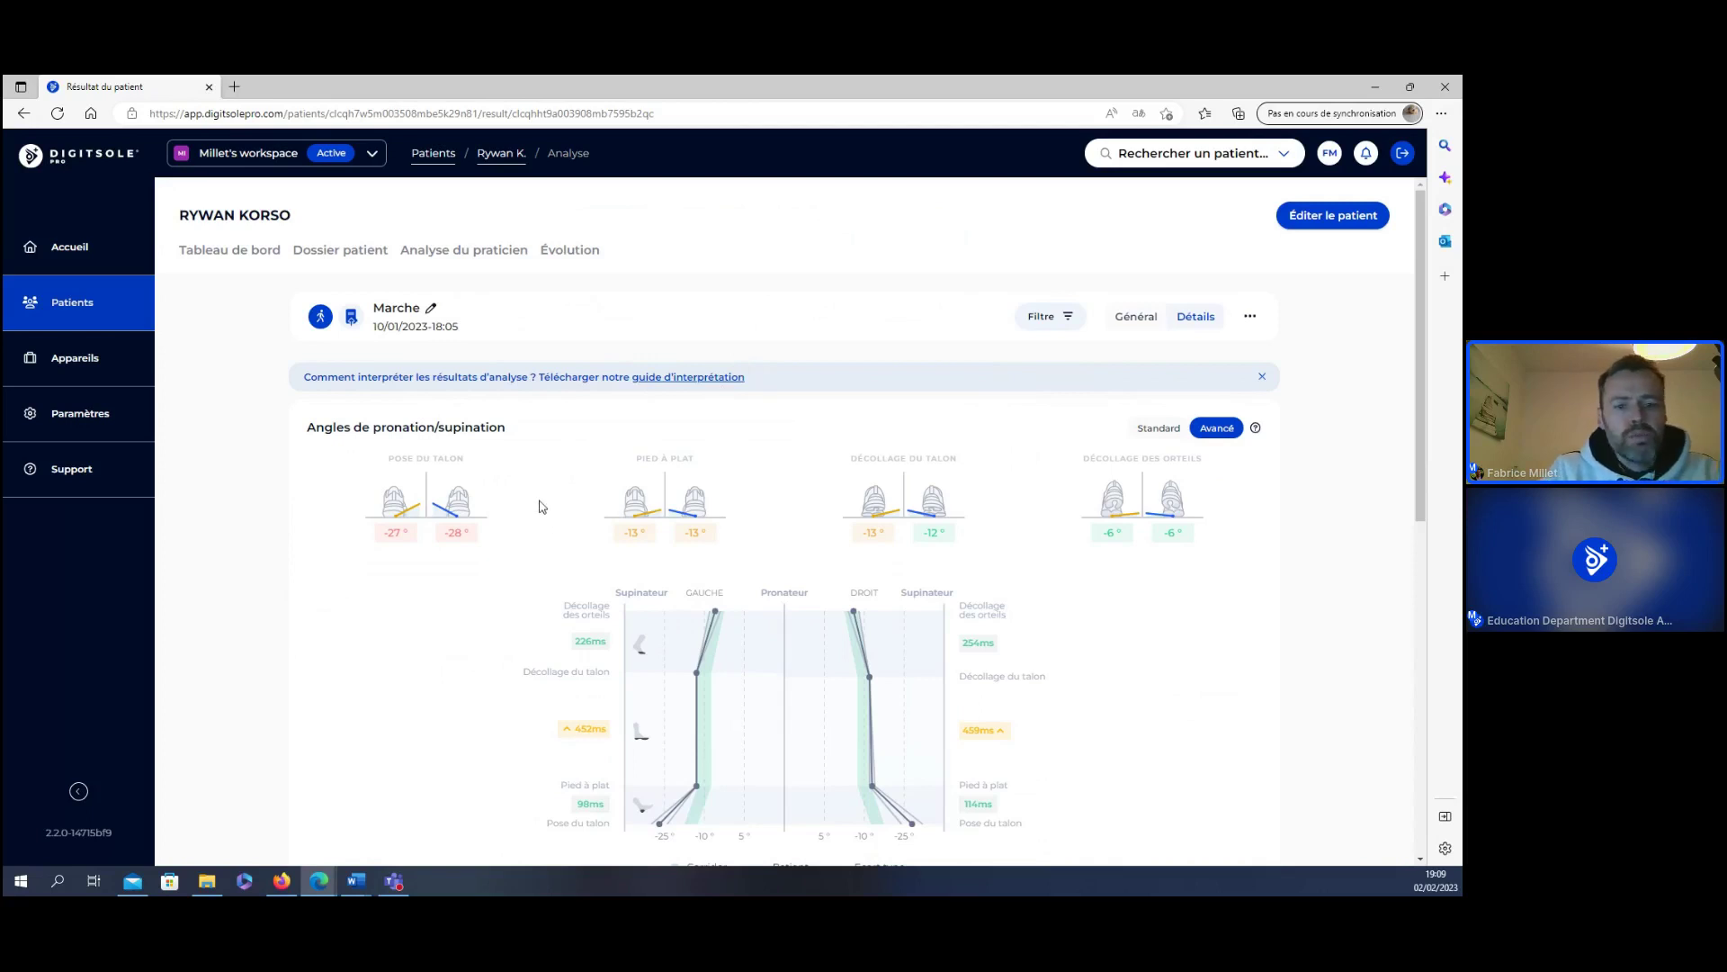
scroll(558, 527, down, 1)
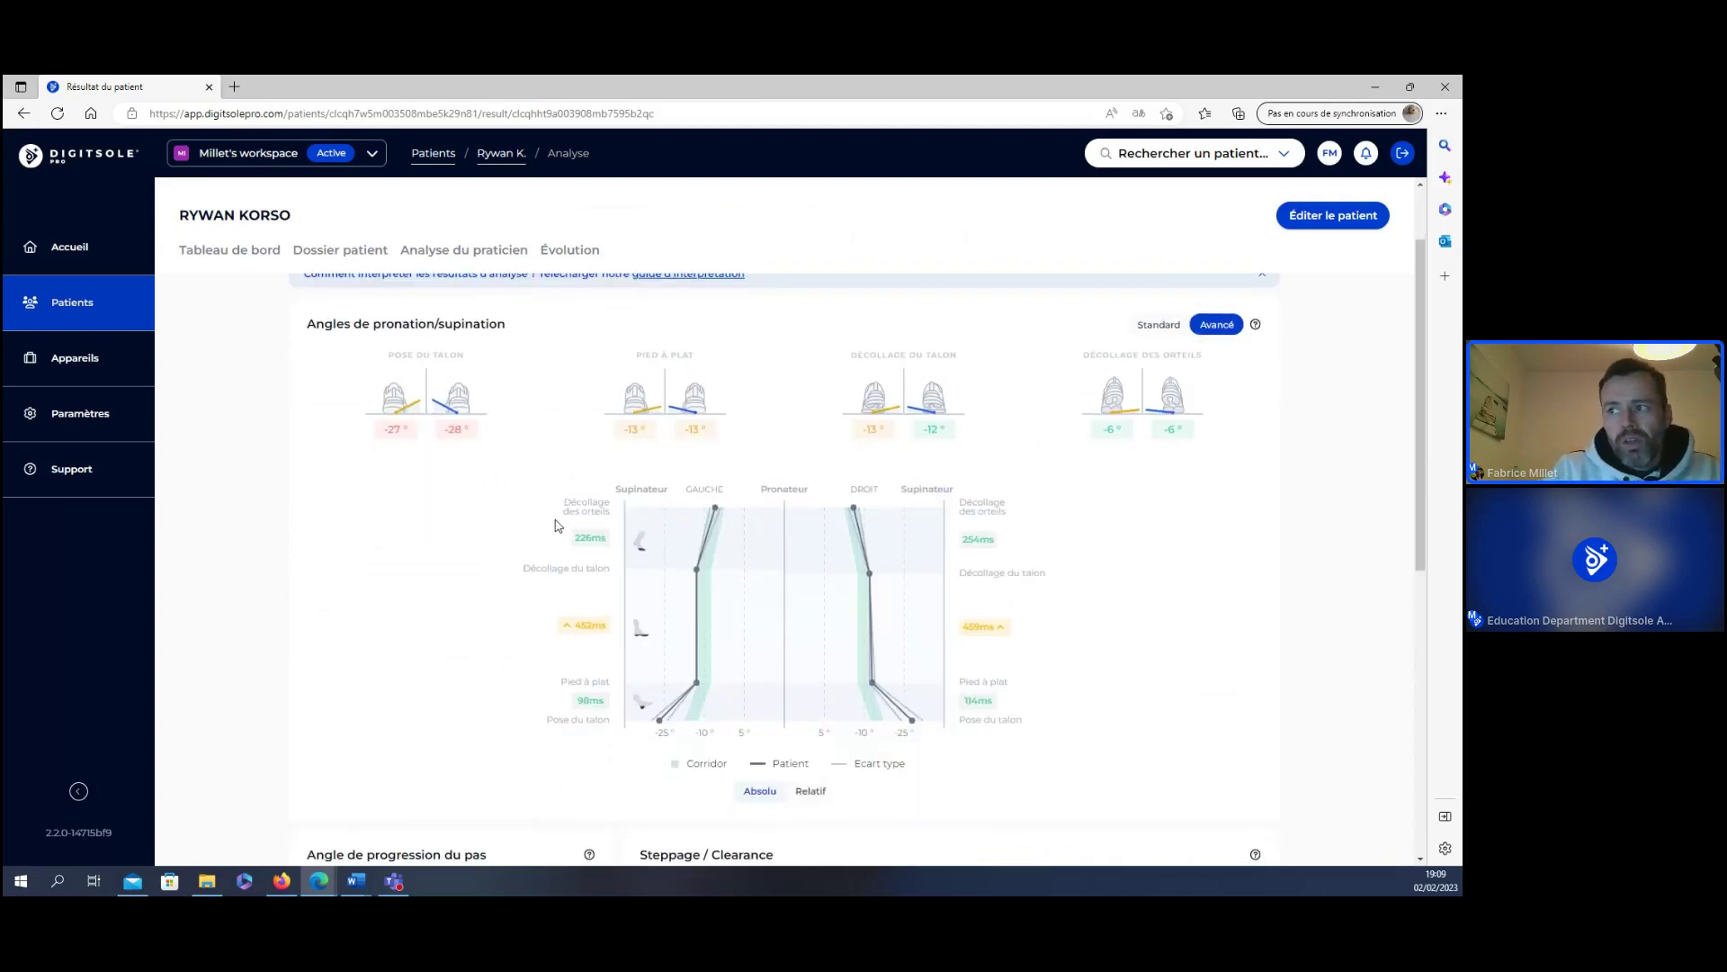
mouse_move(719, 691)
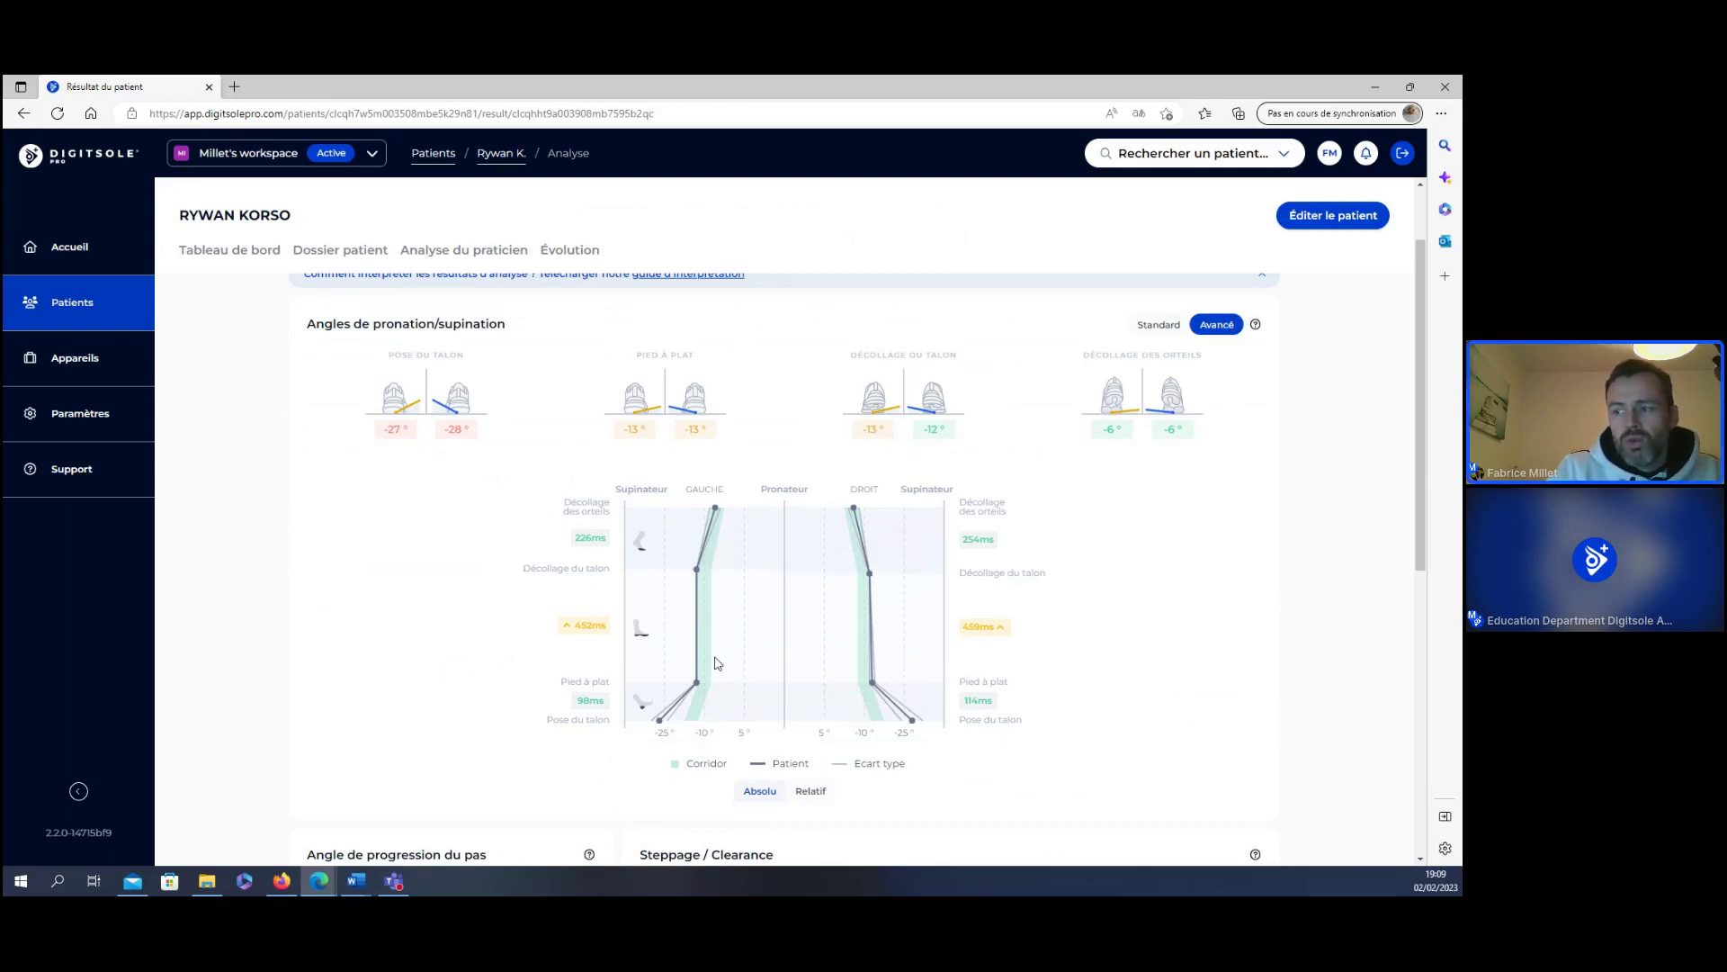
mouse_move(701, 729)
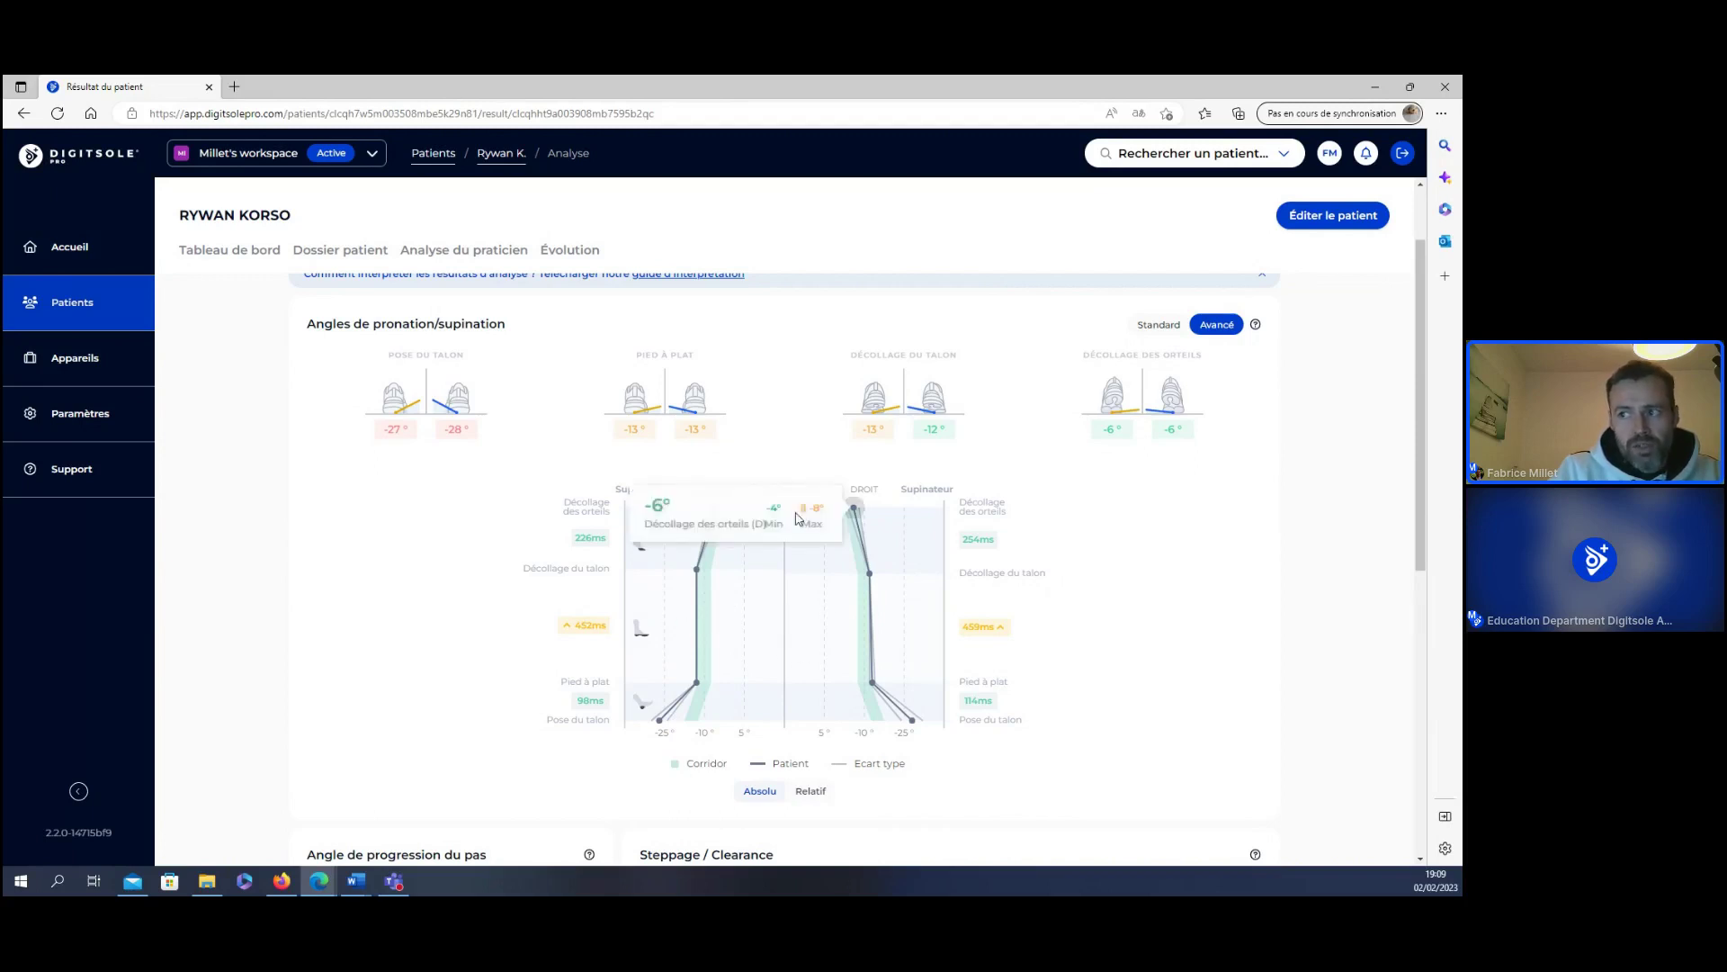
mouse_move(683, 573)
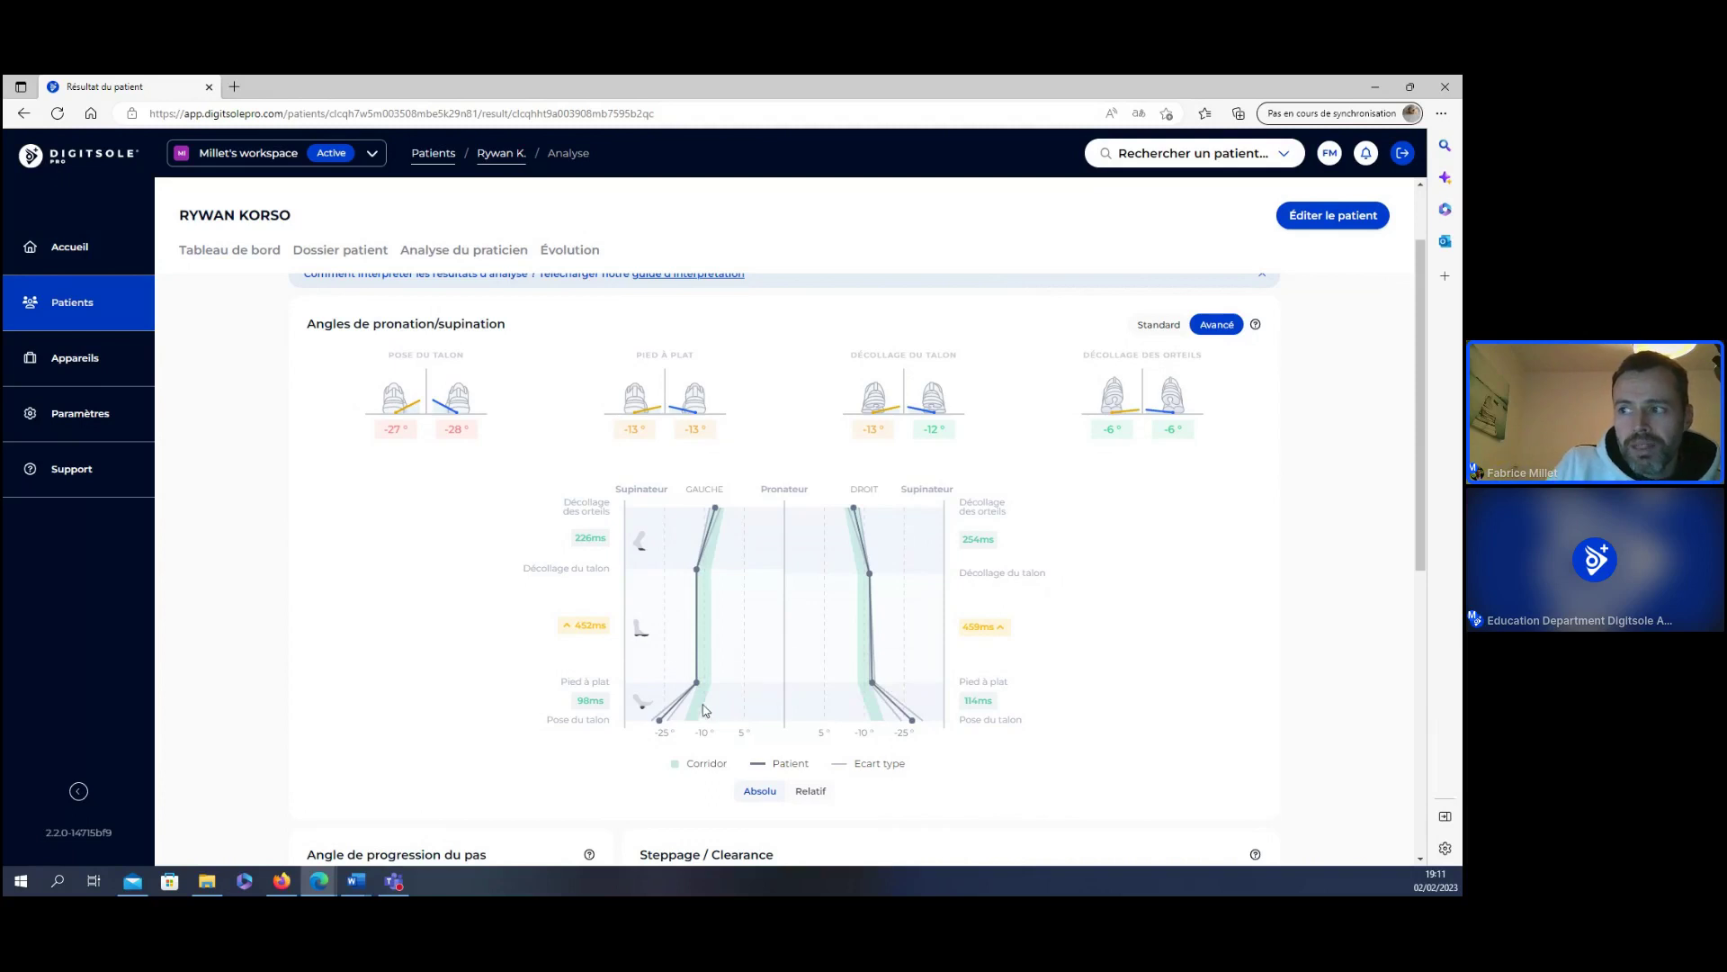
mouse_move(911, 728)
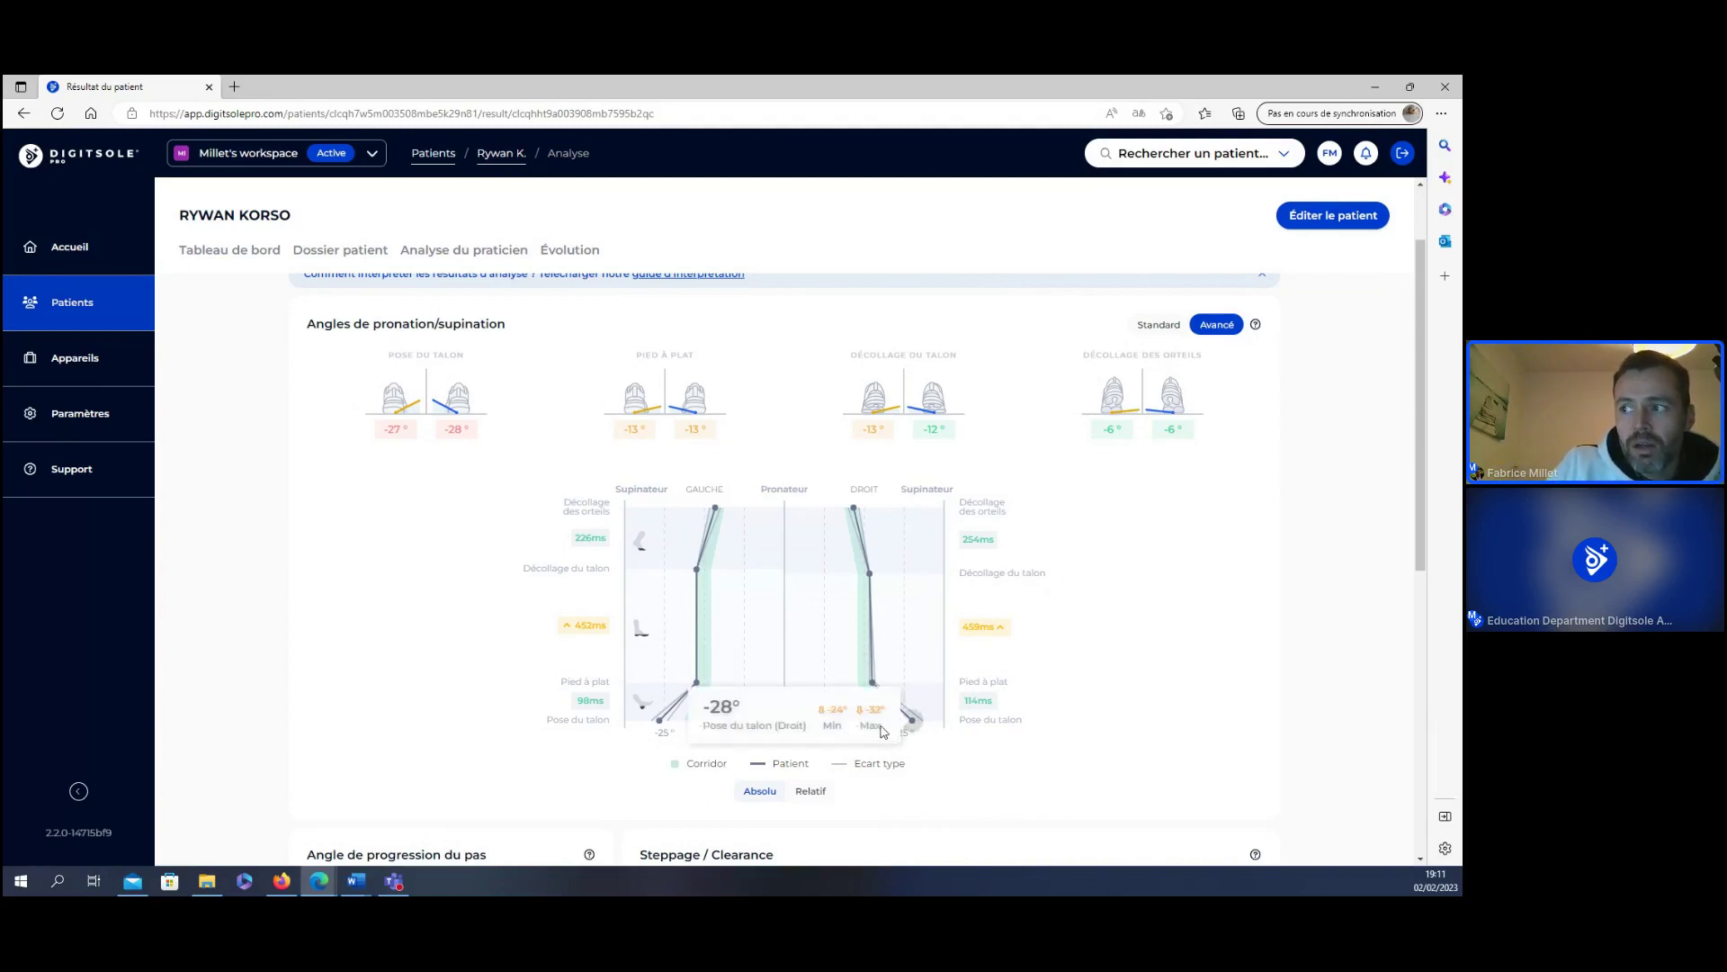
- Examine the step progression angle, the Steppage / Clearance results and the comments and interpretations below them
scroll(765, 680, down, 5)
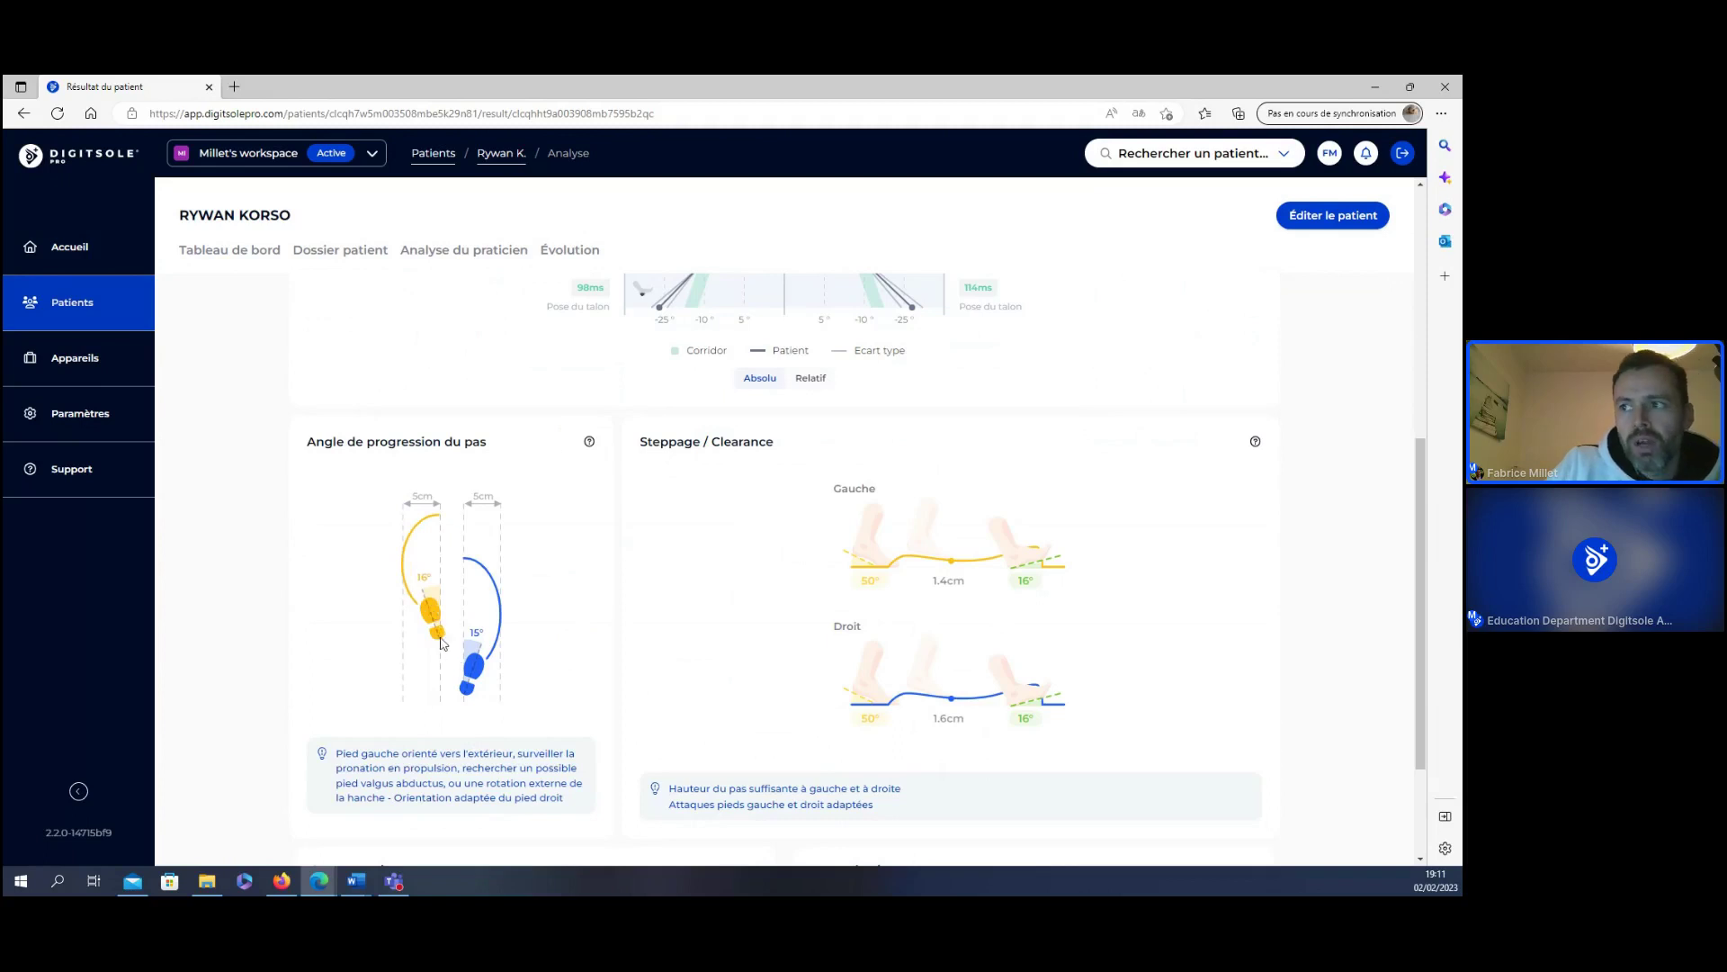
mouse_move(590, 444)
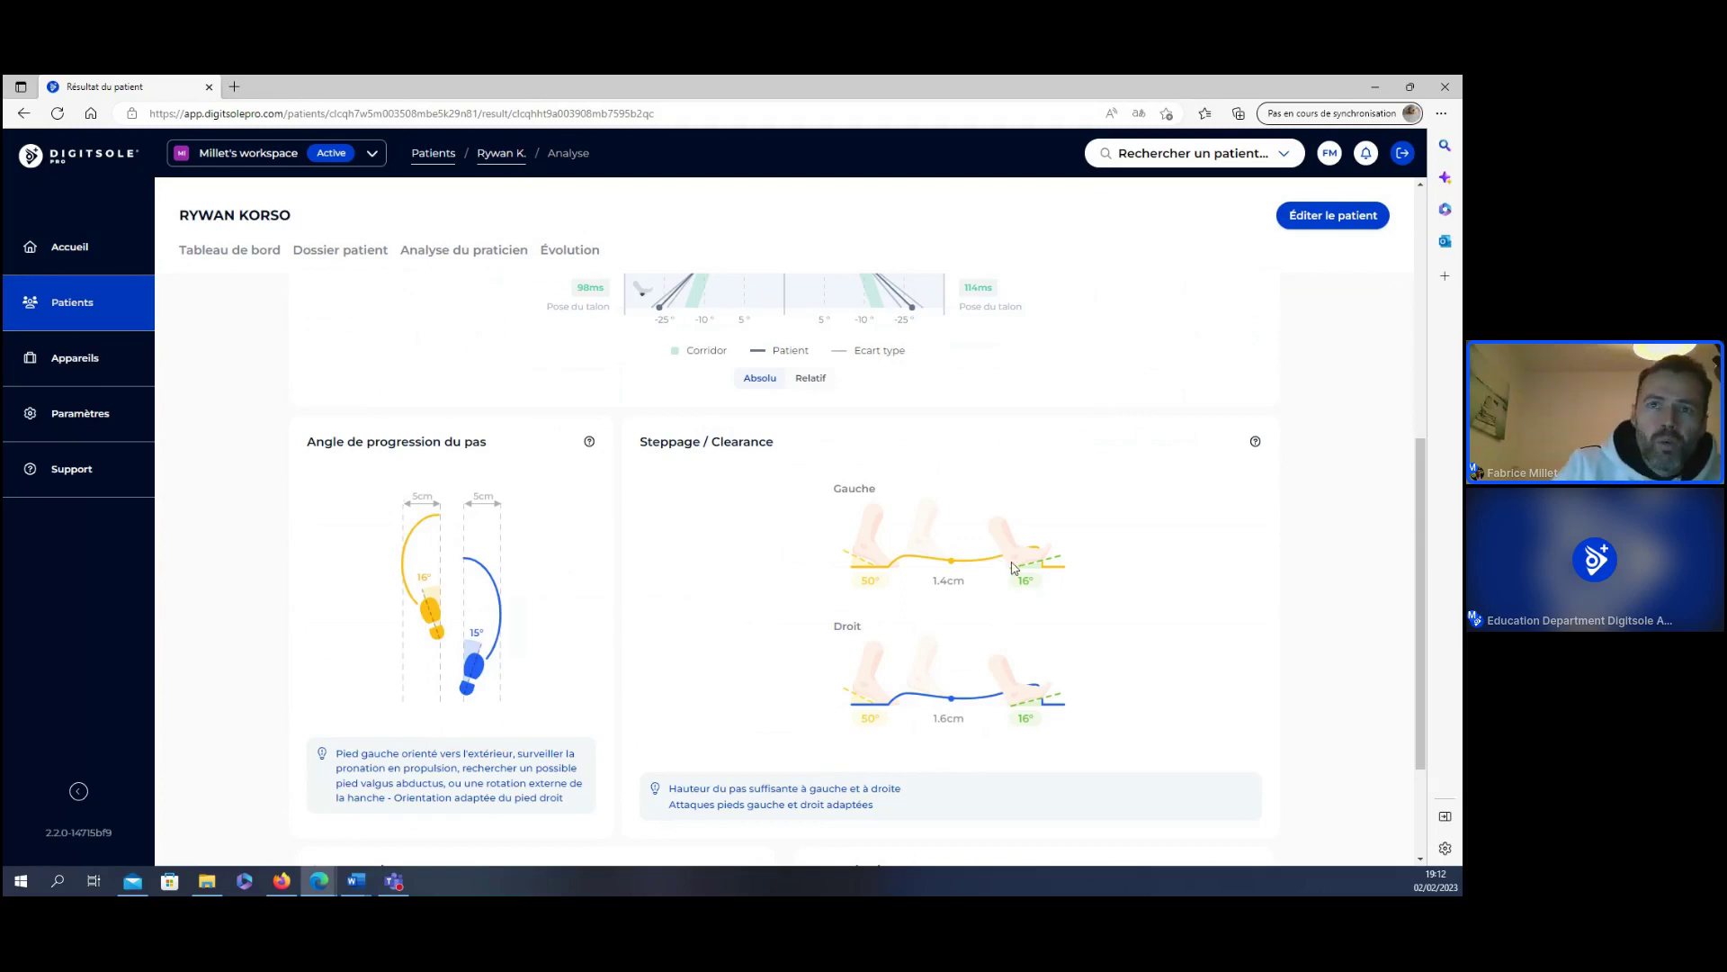
mouse_move(1260, 442)
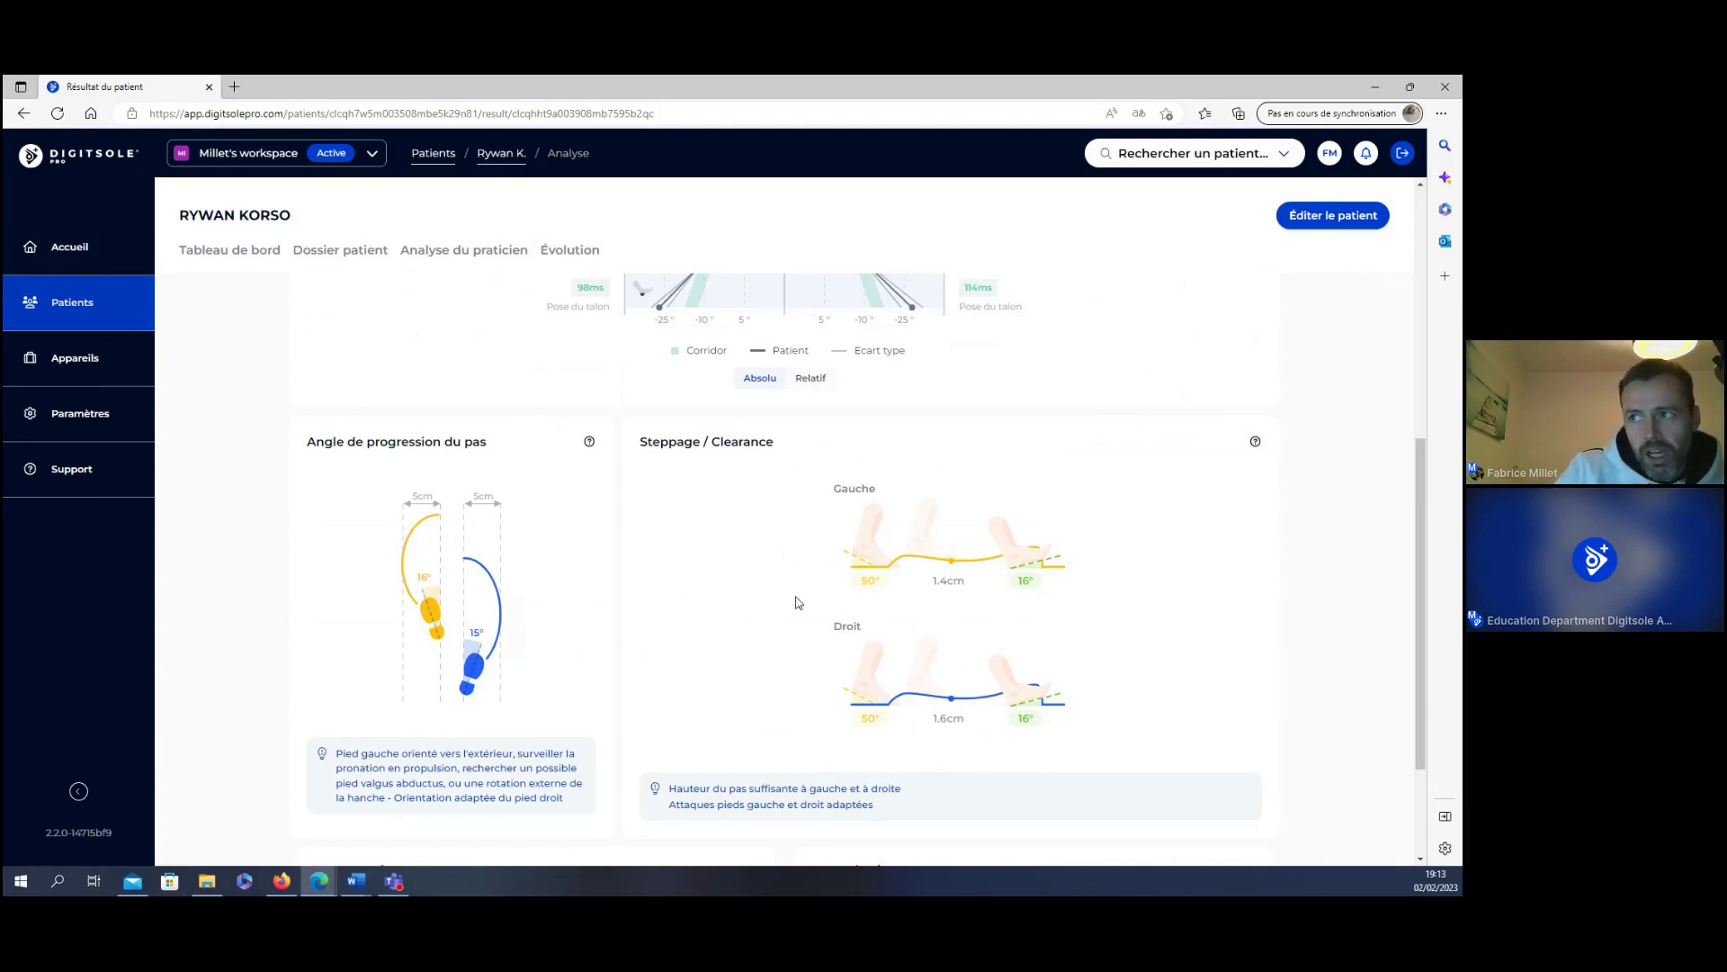
scroll(621, 620, down, 2)
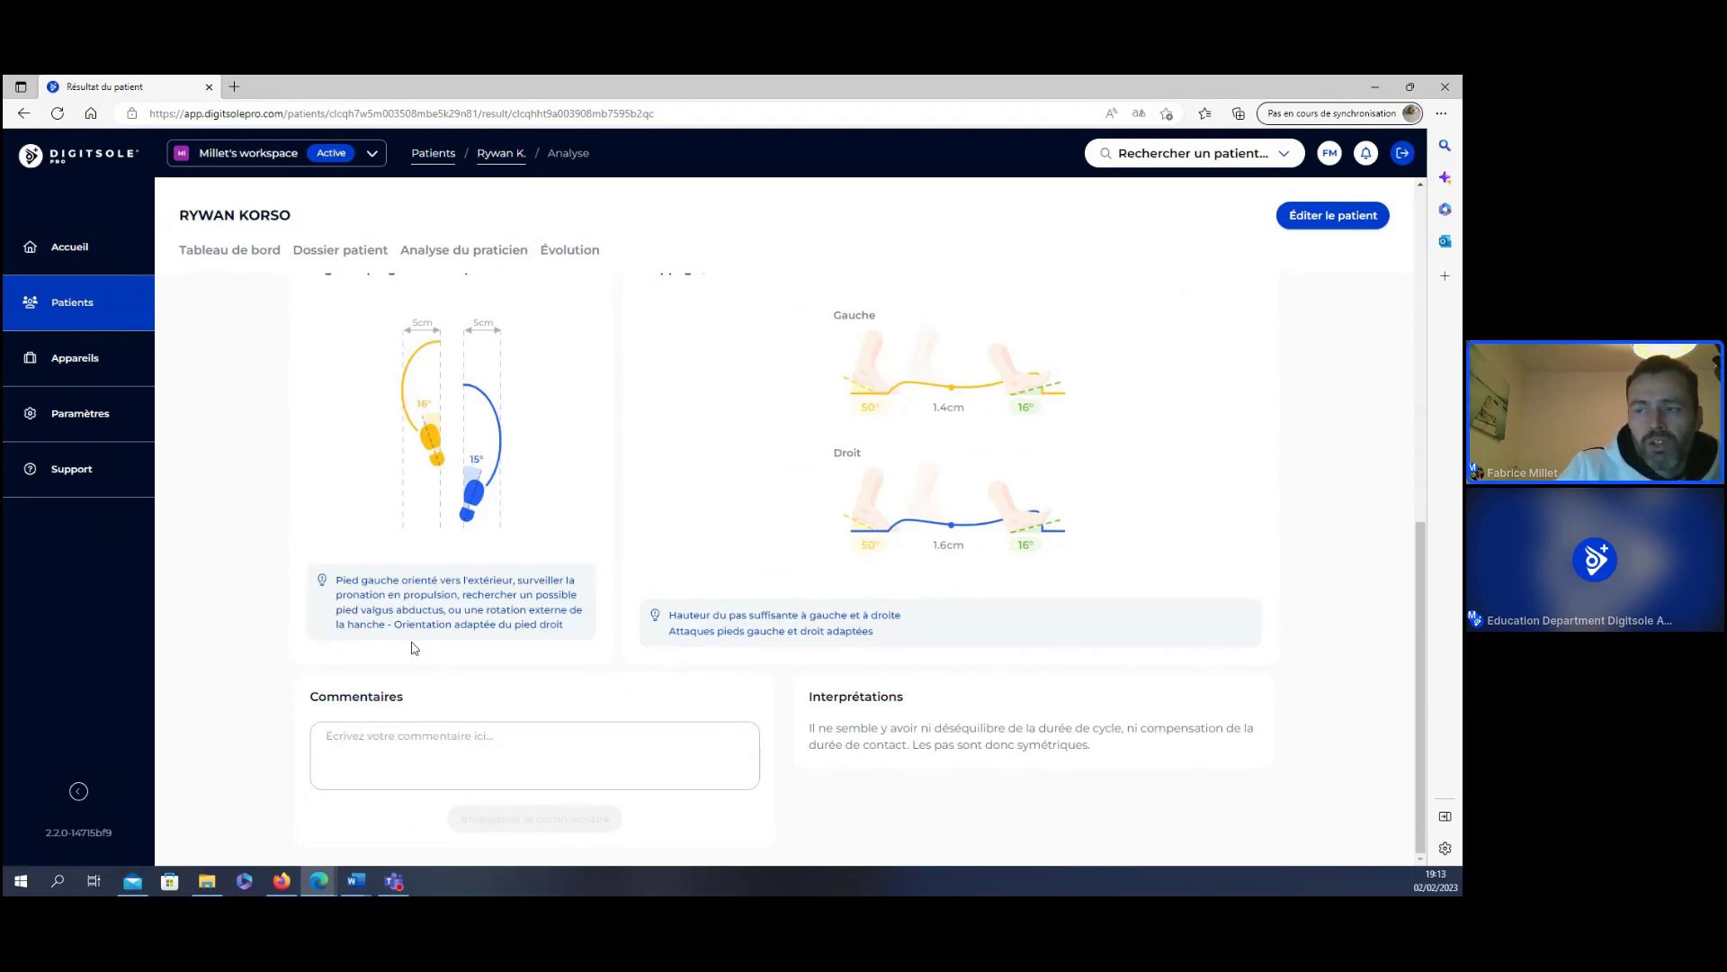
- Open the patient's list of practitioner analyses (Analyse du praticien)
scroll(652, 561, up, 8)
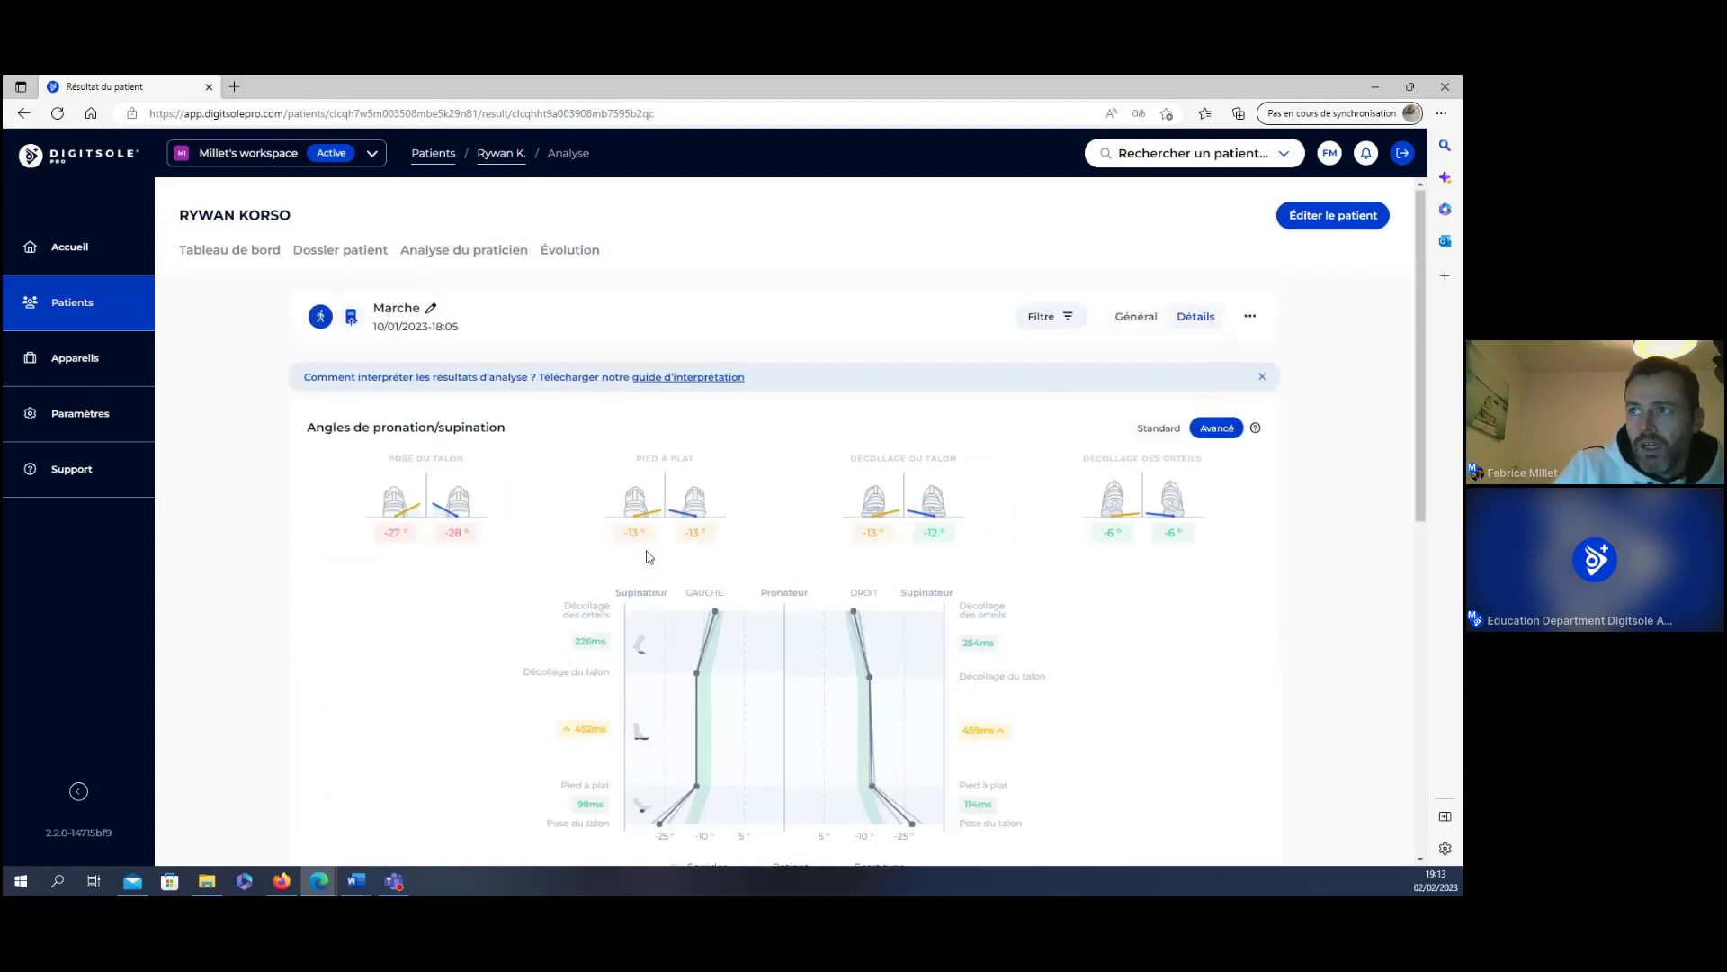
click(469, 258)
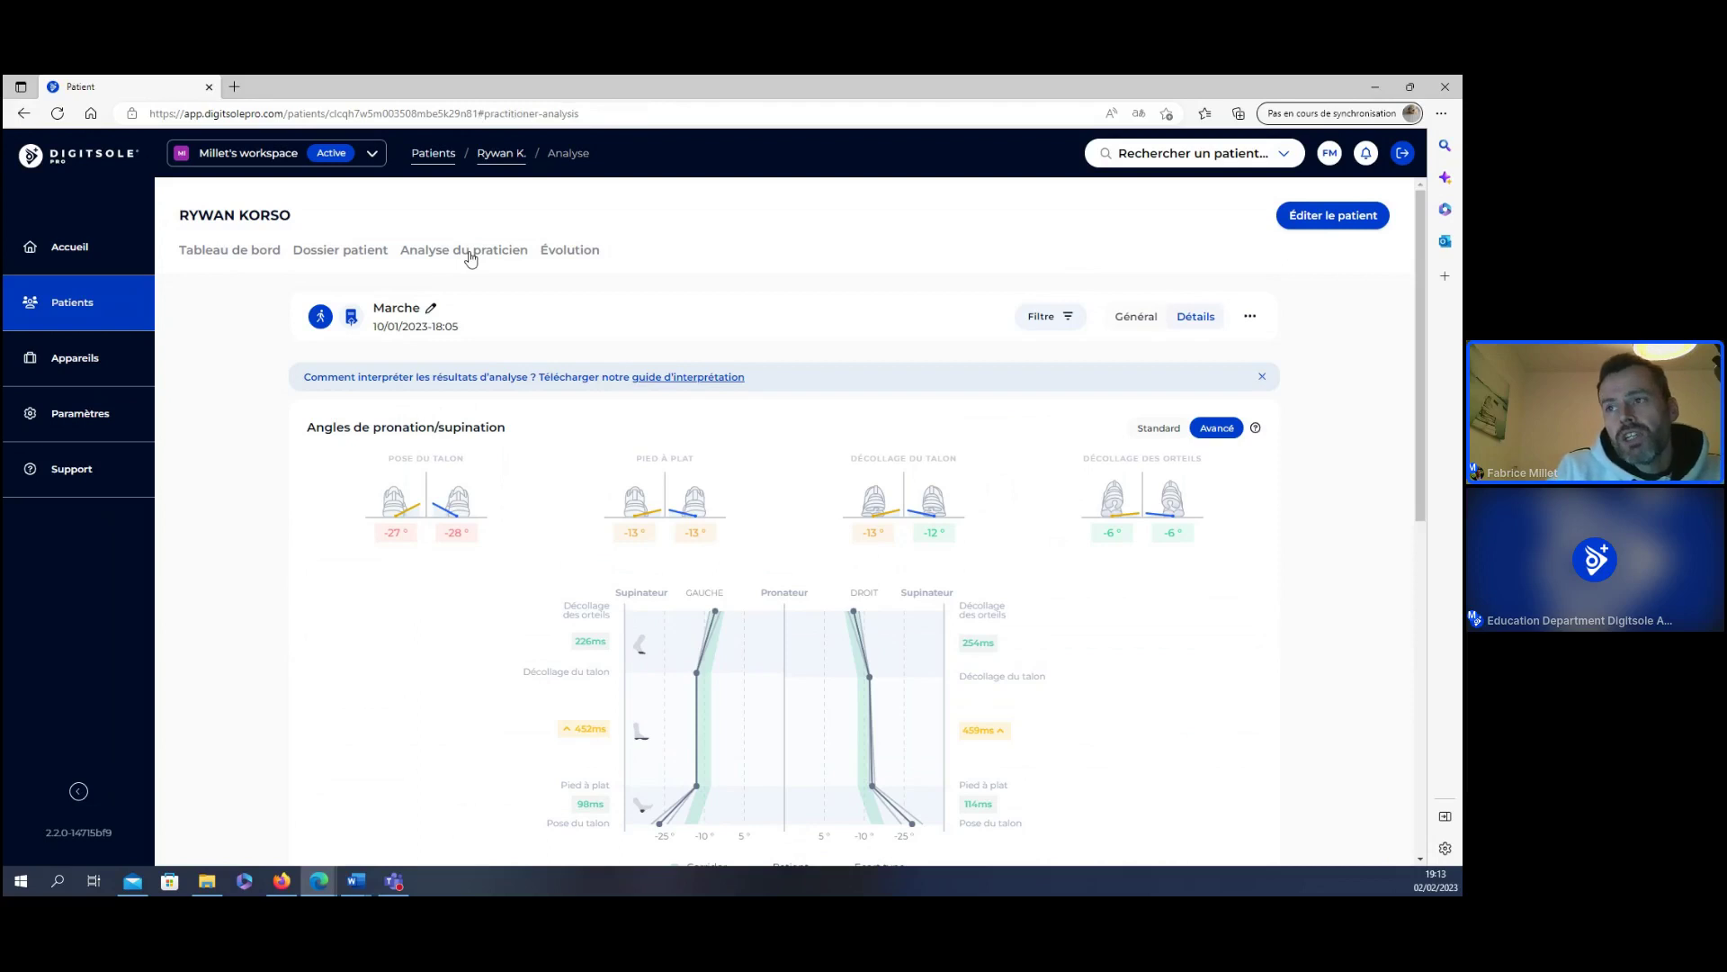
click(470, 258)
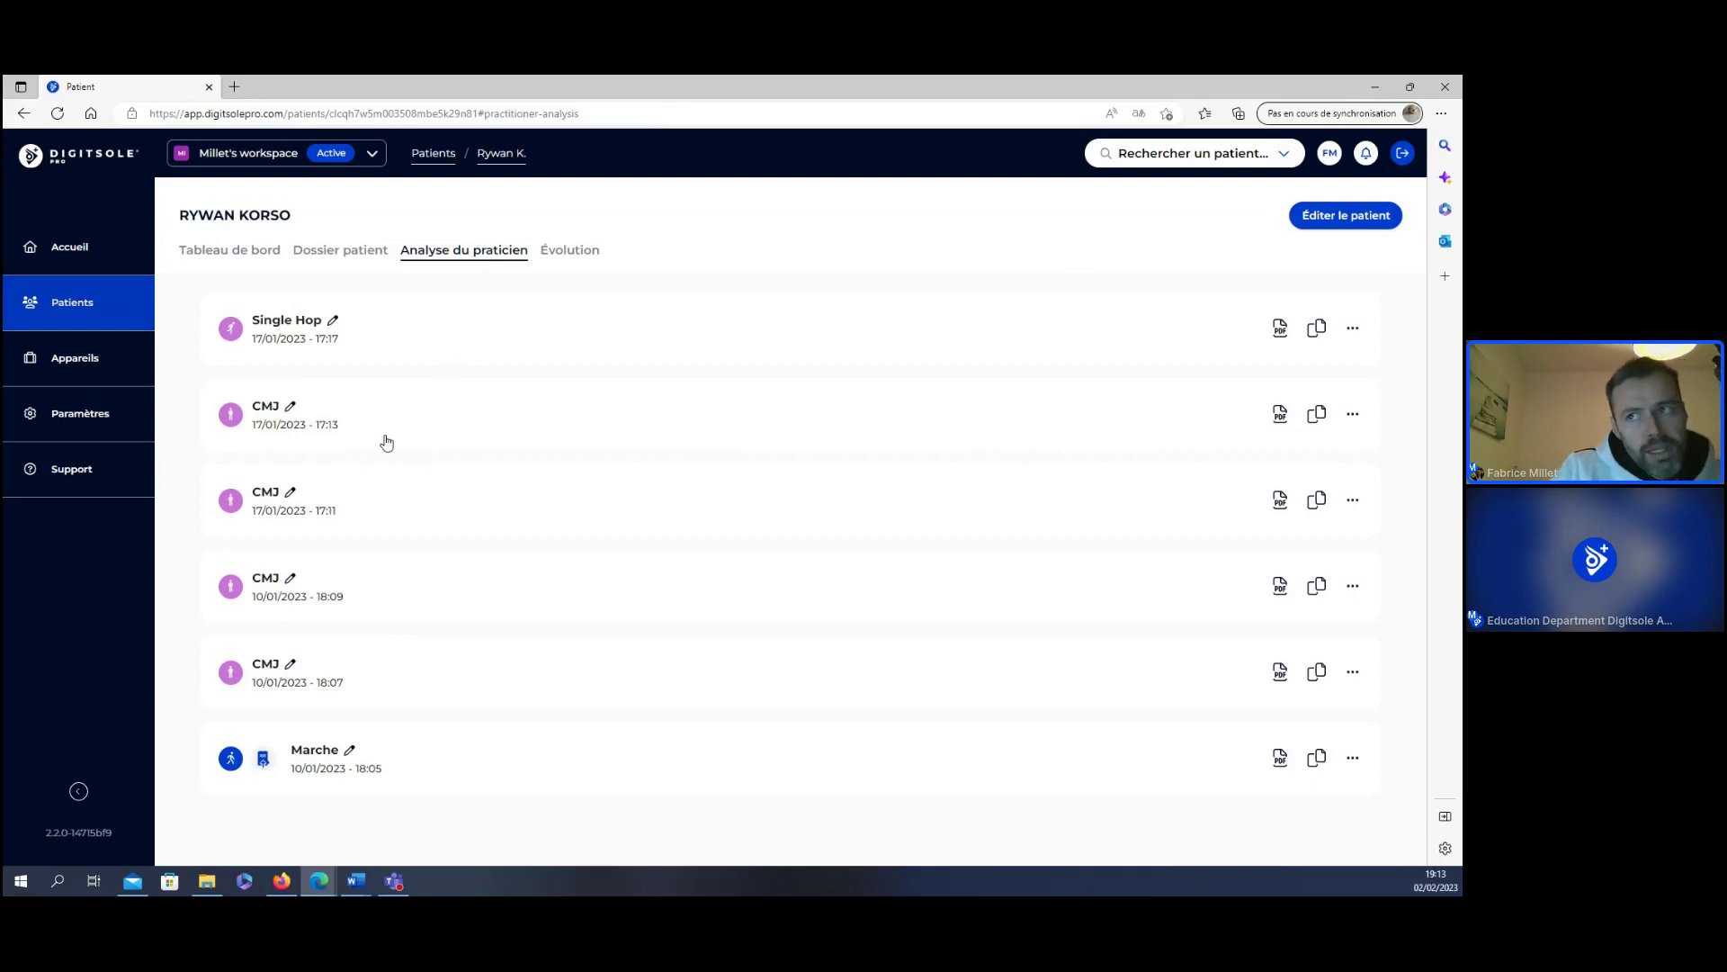
- Open the CMJ analysis of 17/01/2023 17:13 and examine its jump profile and general parameters in Avancé mode
click(316, 432)
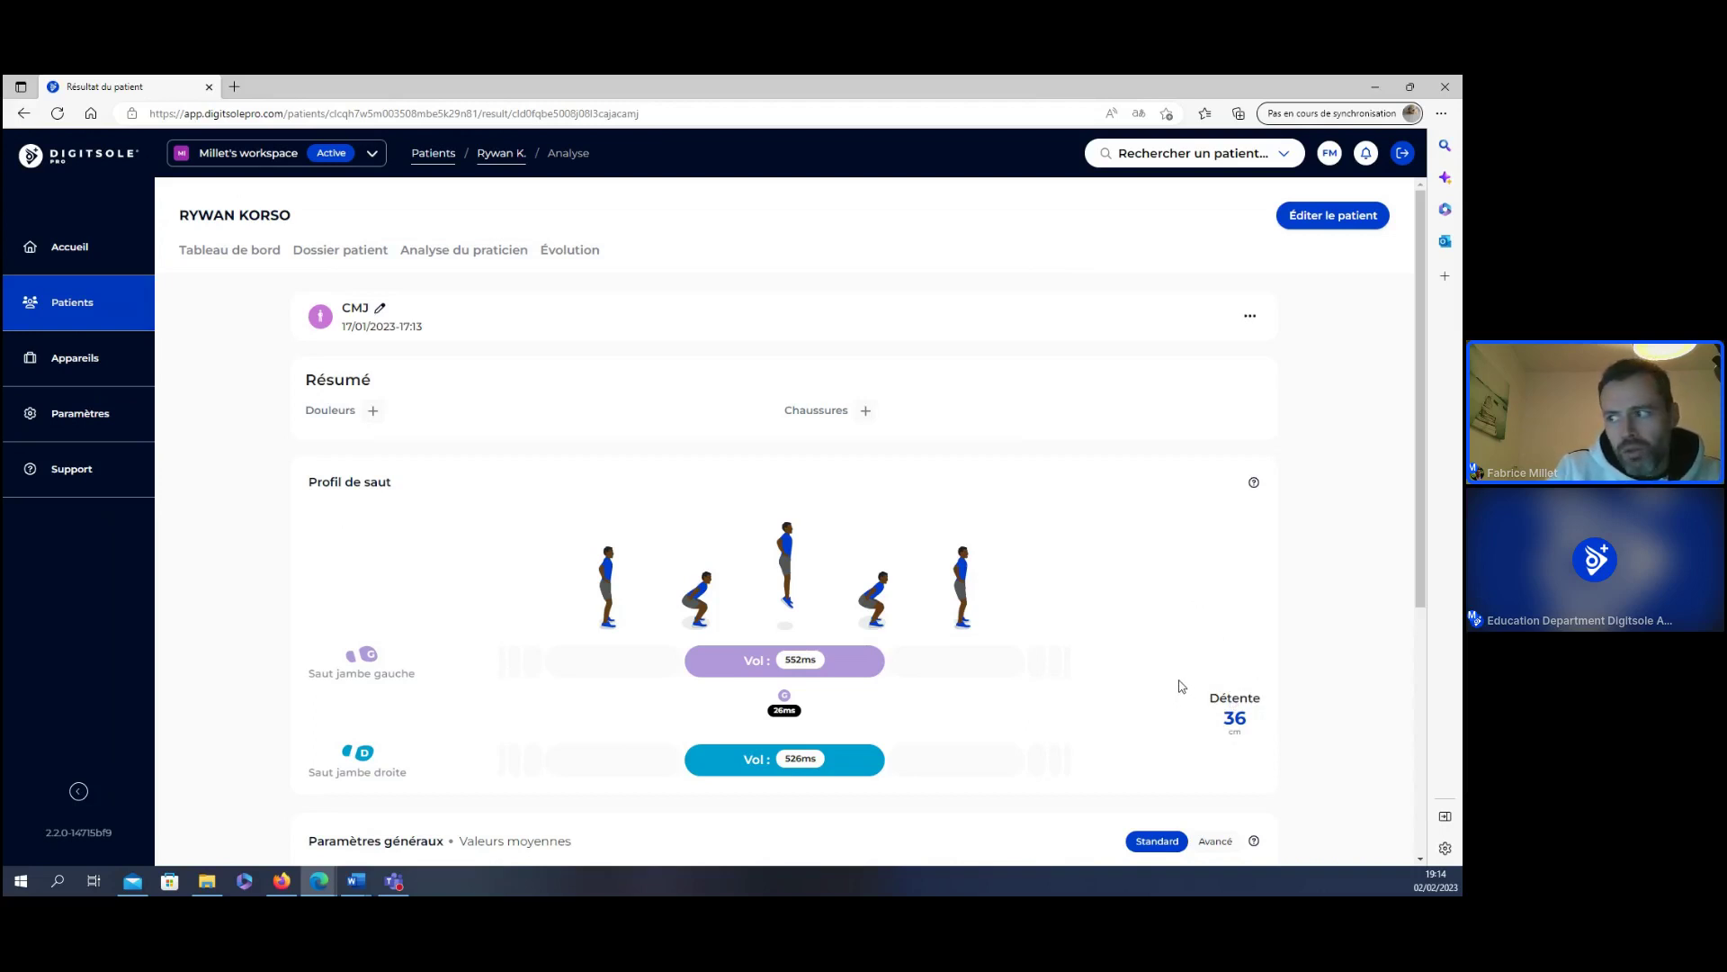
scroll(1180, 686, down, 1)
click(1214, 737)
scroll(1107, 629, down, 4)
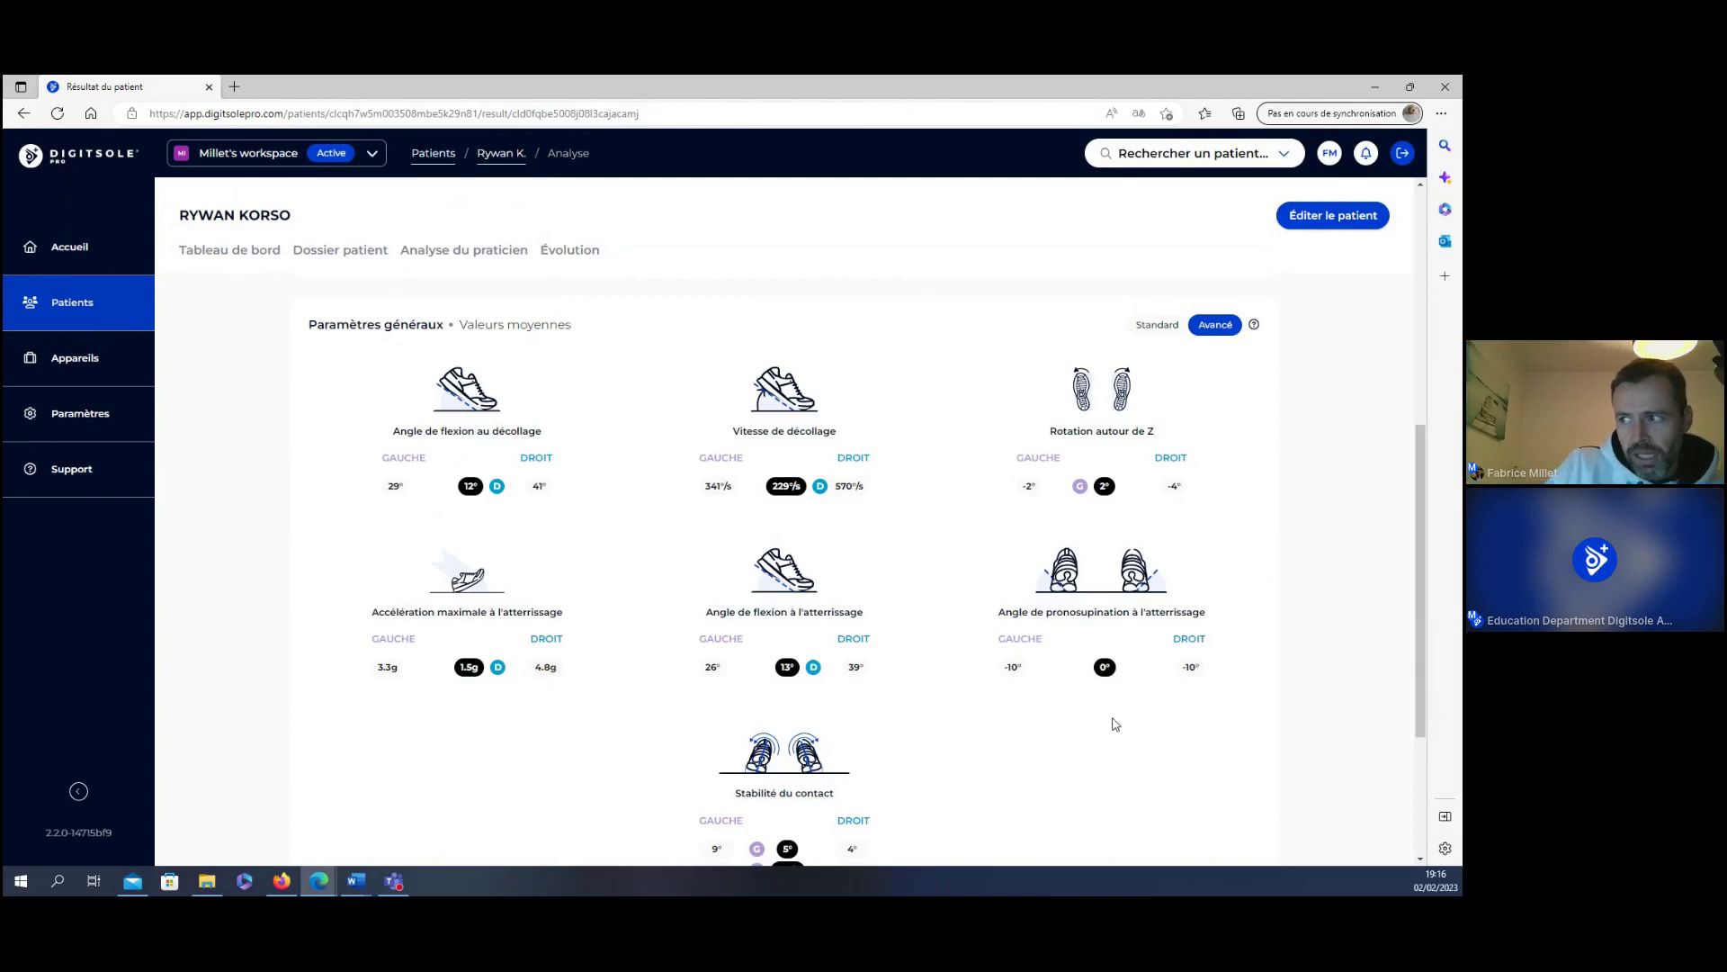
scroll(1113, 720, down, 1)
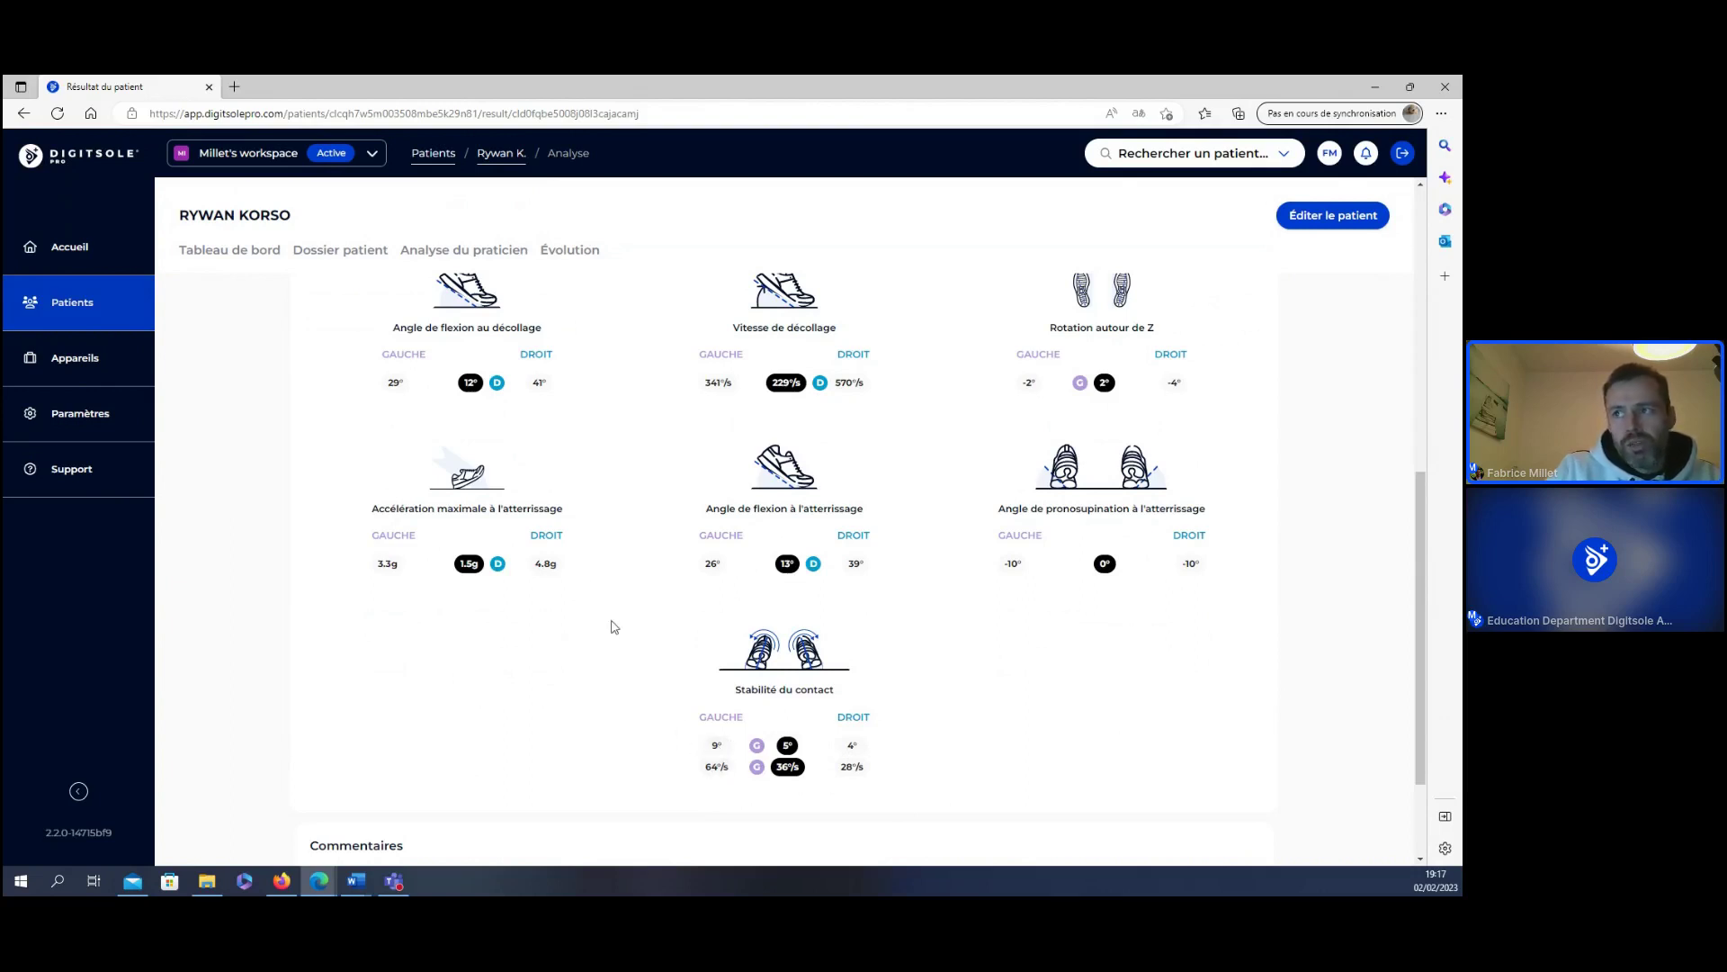
- Return to the patient's practitioner analyses and open the Single Hop analysis of 17/01/2023 17:17
scroll(559, 526, up, 10)
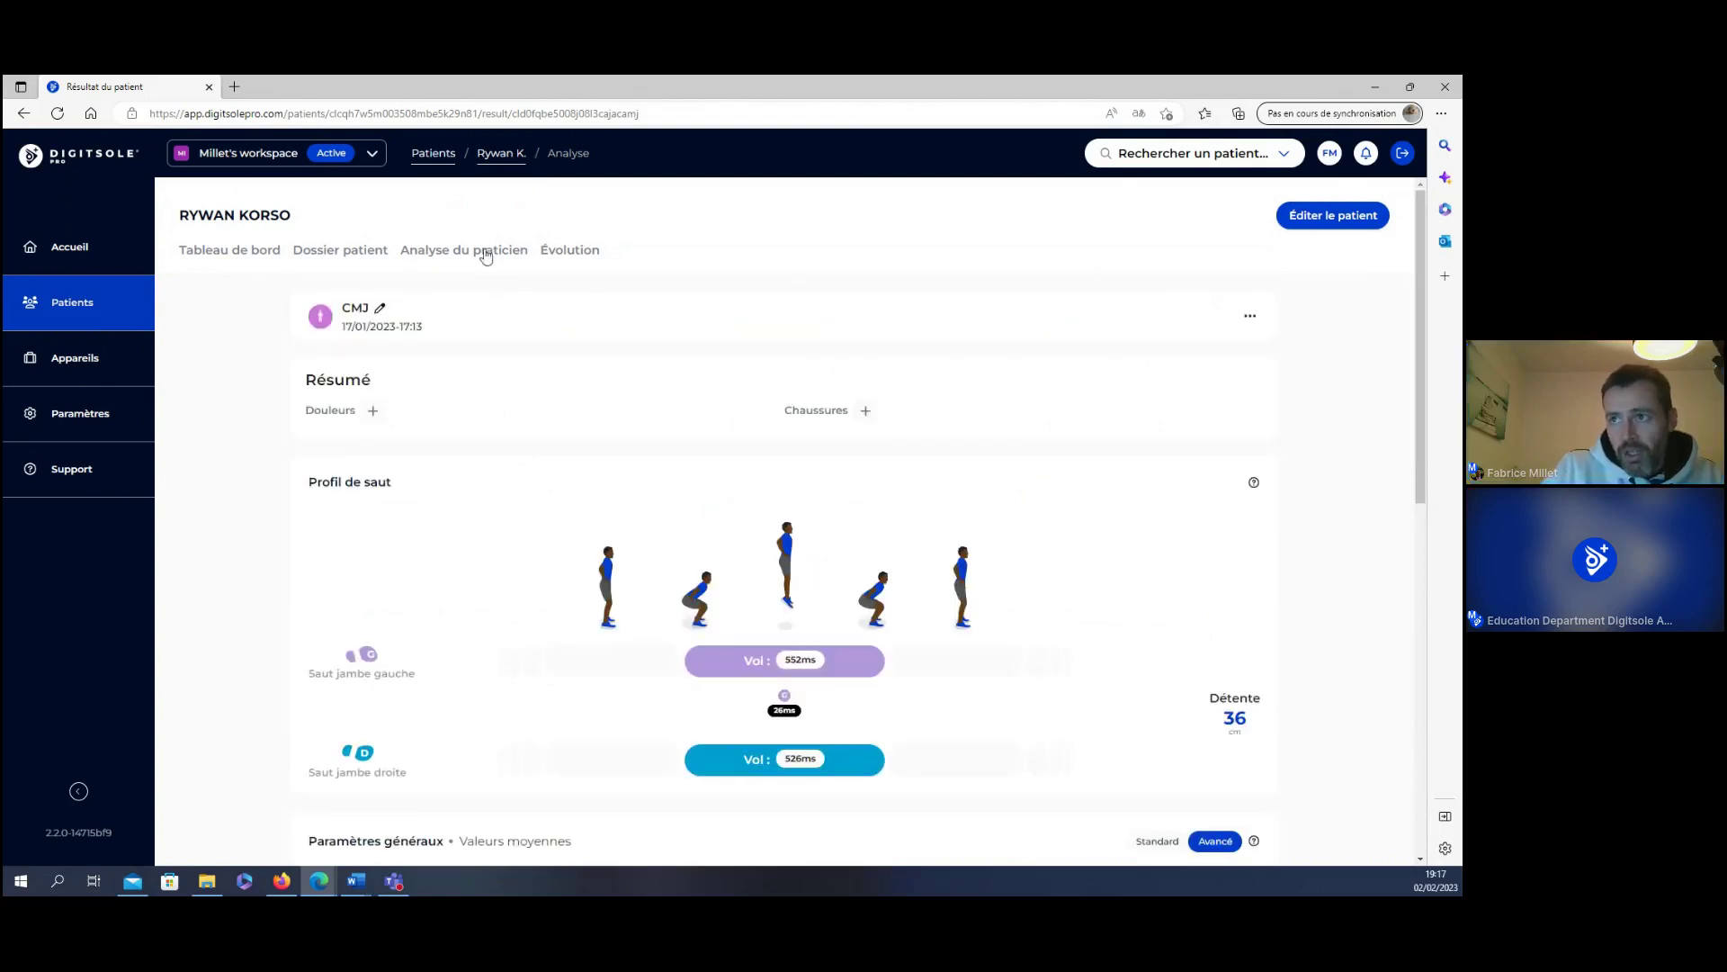
click(446, 256)
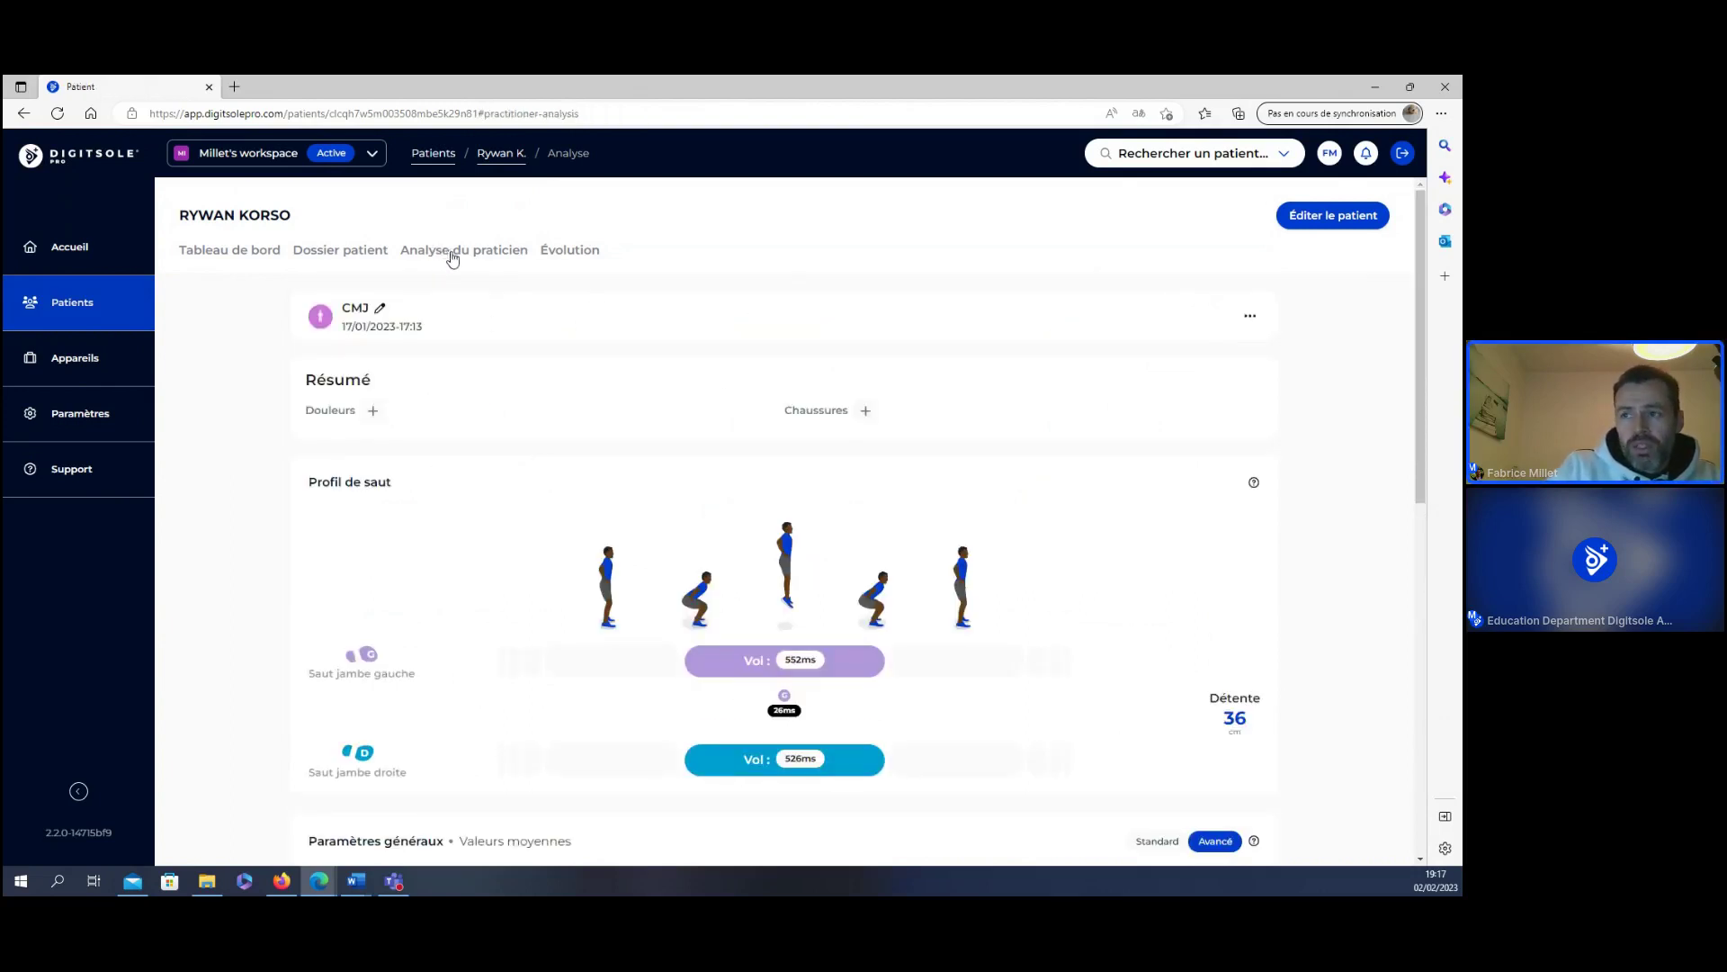
click(453, 259)
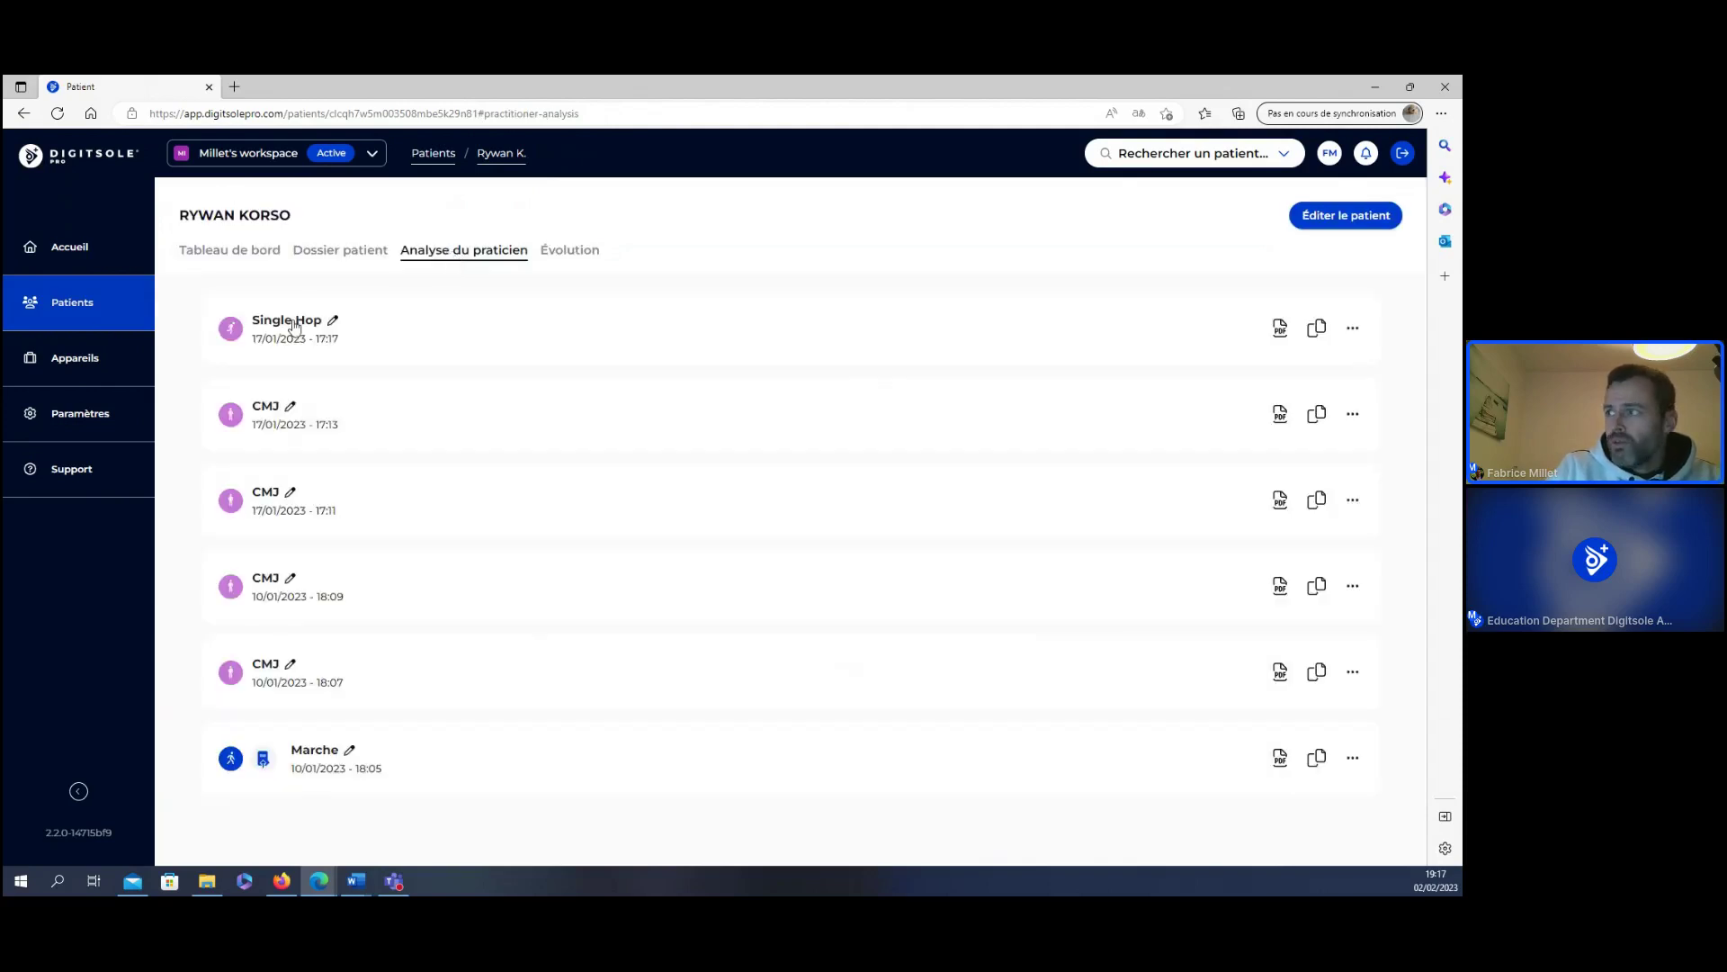
click(294, 325)
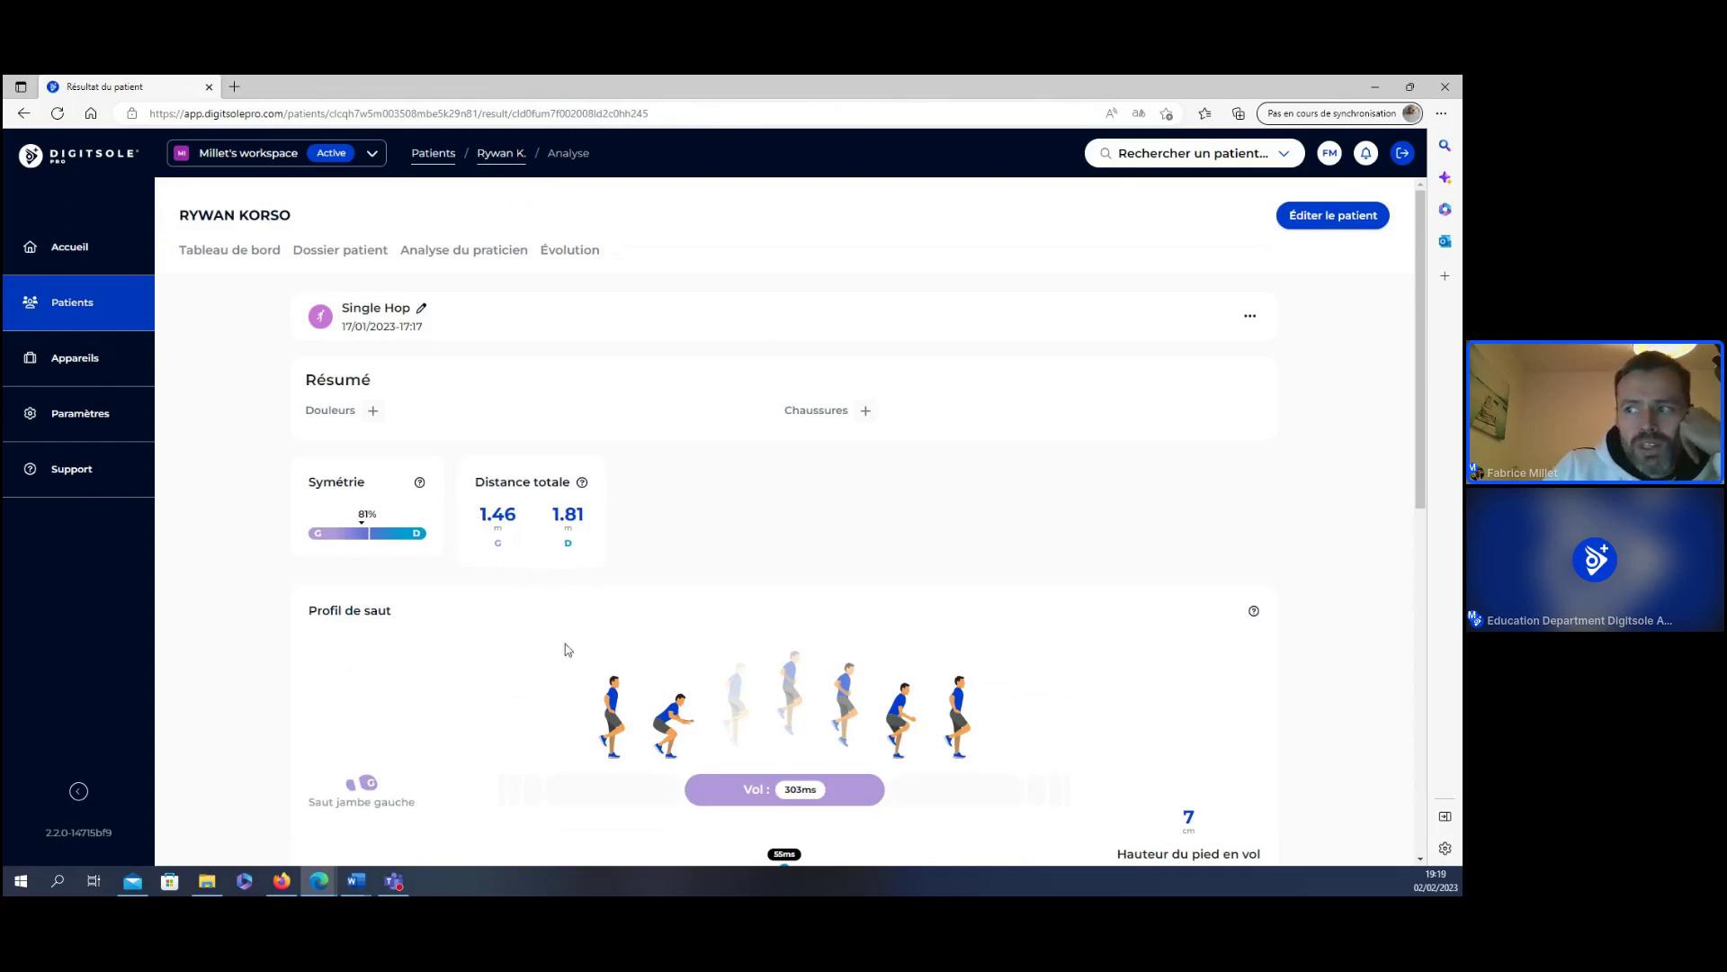
- Examine the Single Hop jump profile and, in Avancé mode, the general parameters through to the contact stability
scroll(565, 644, down, 2)
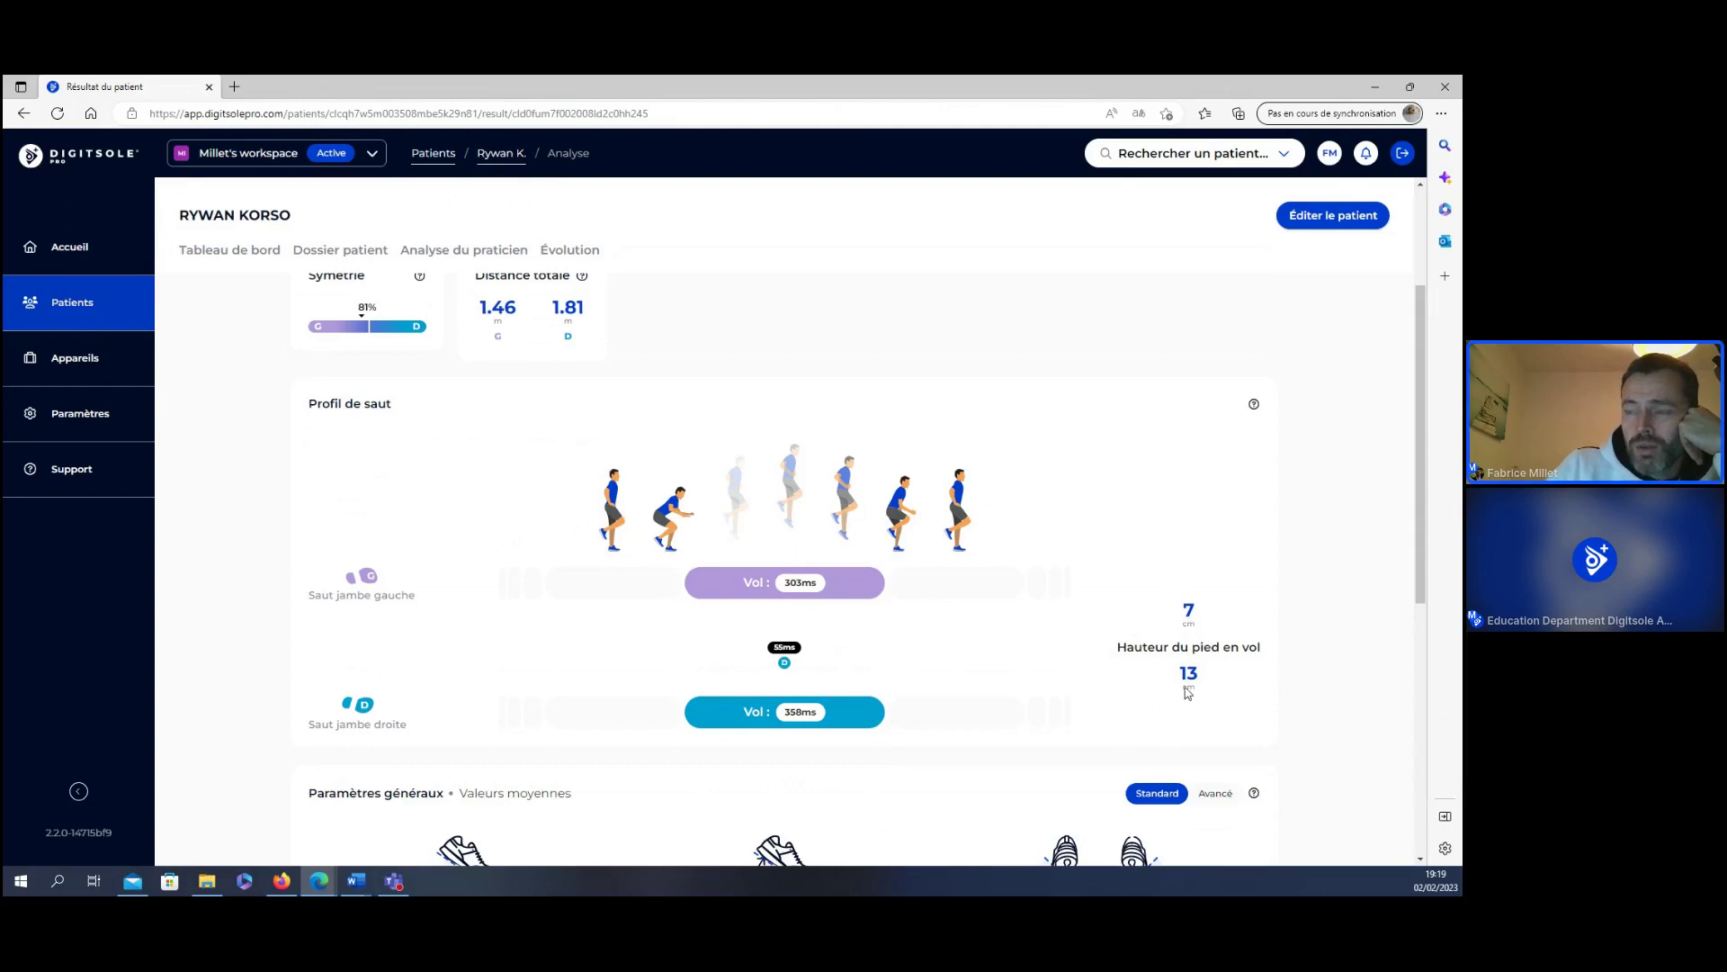
scroll(660, 640, down, 1)
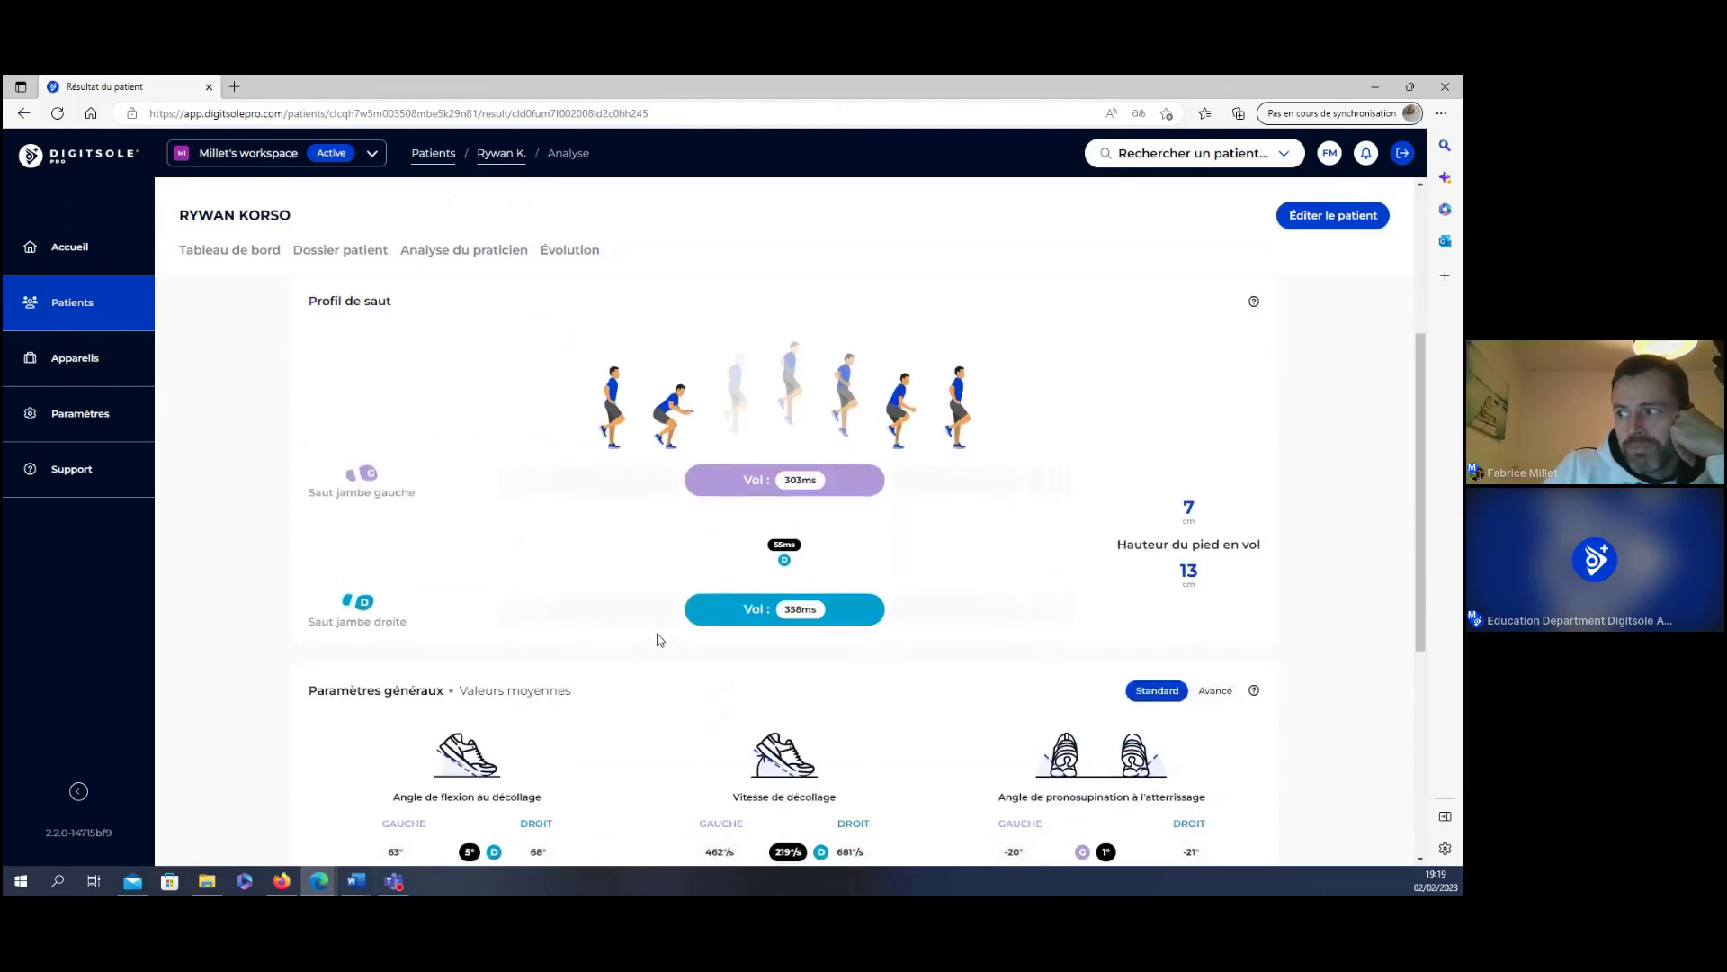
click(1224, 691)
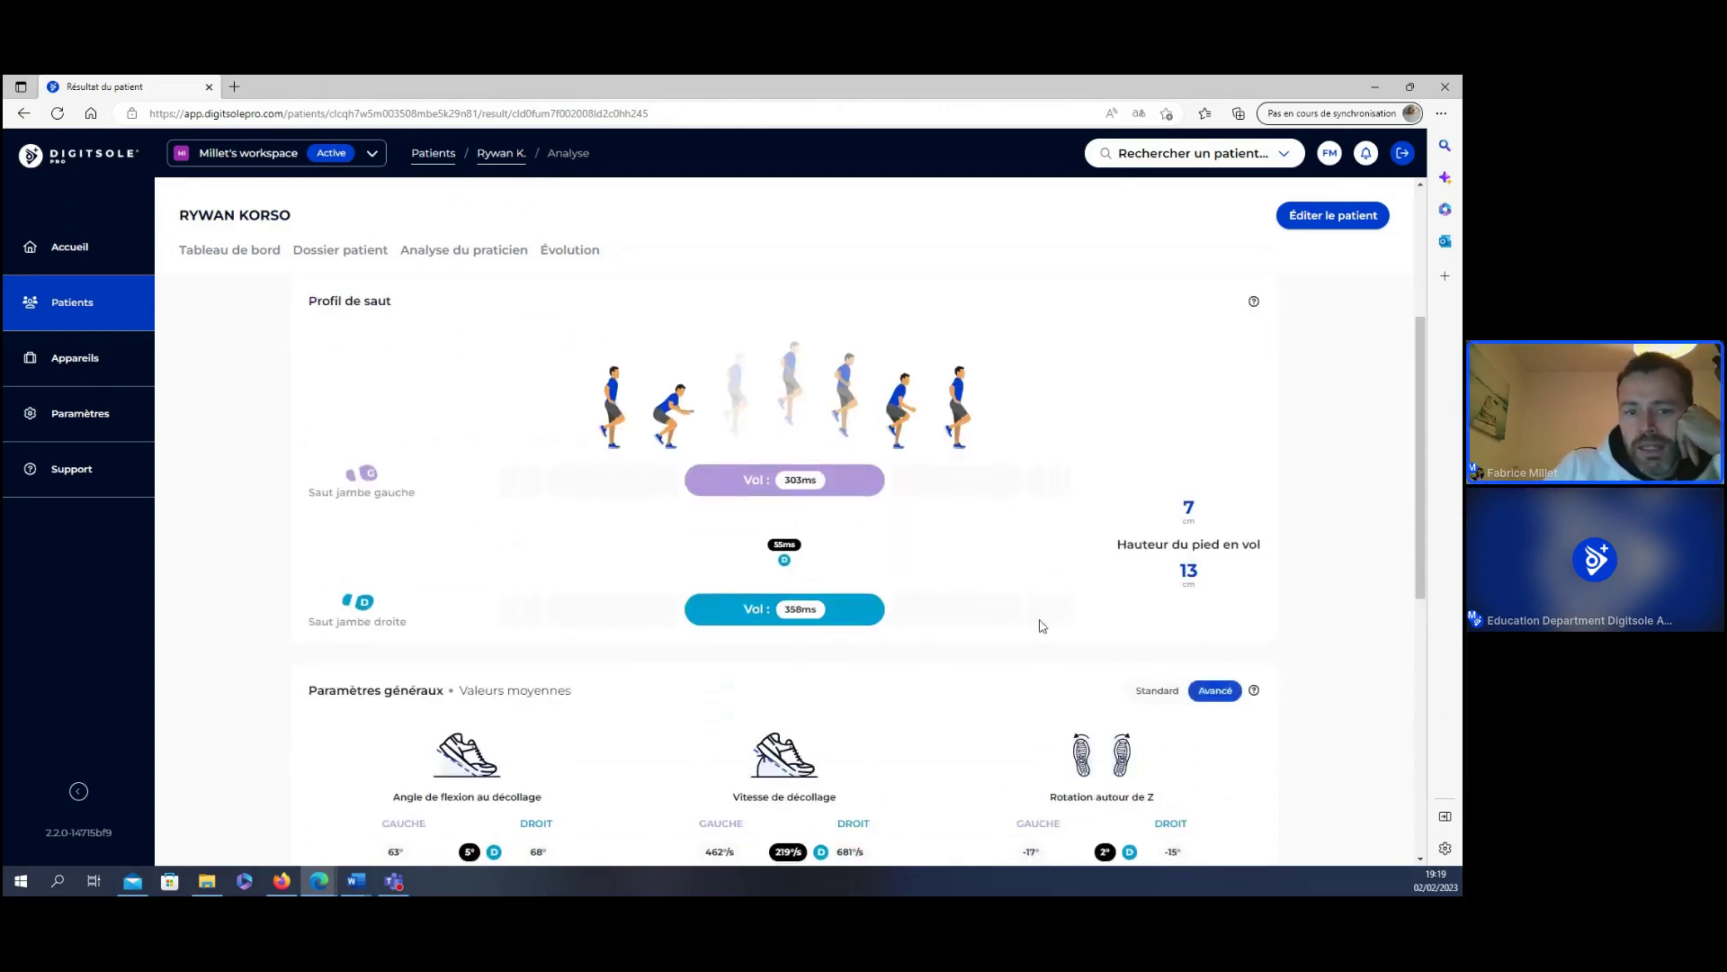
scroll(938, 599, down, 1)
scroll(938, 599, down, 1)
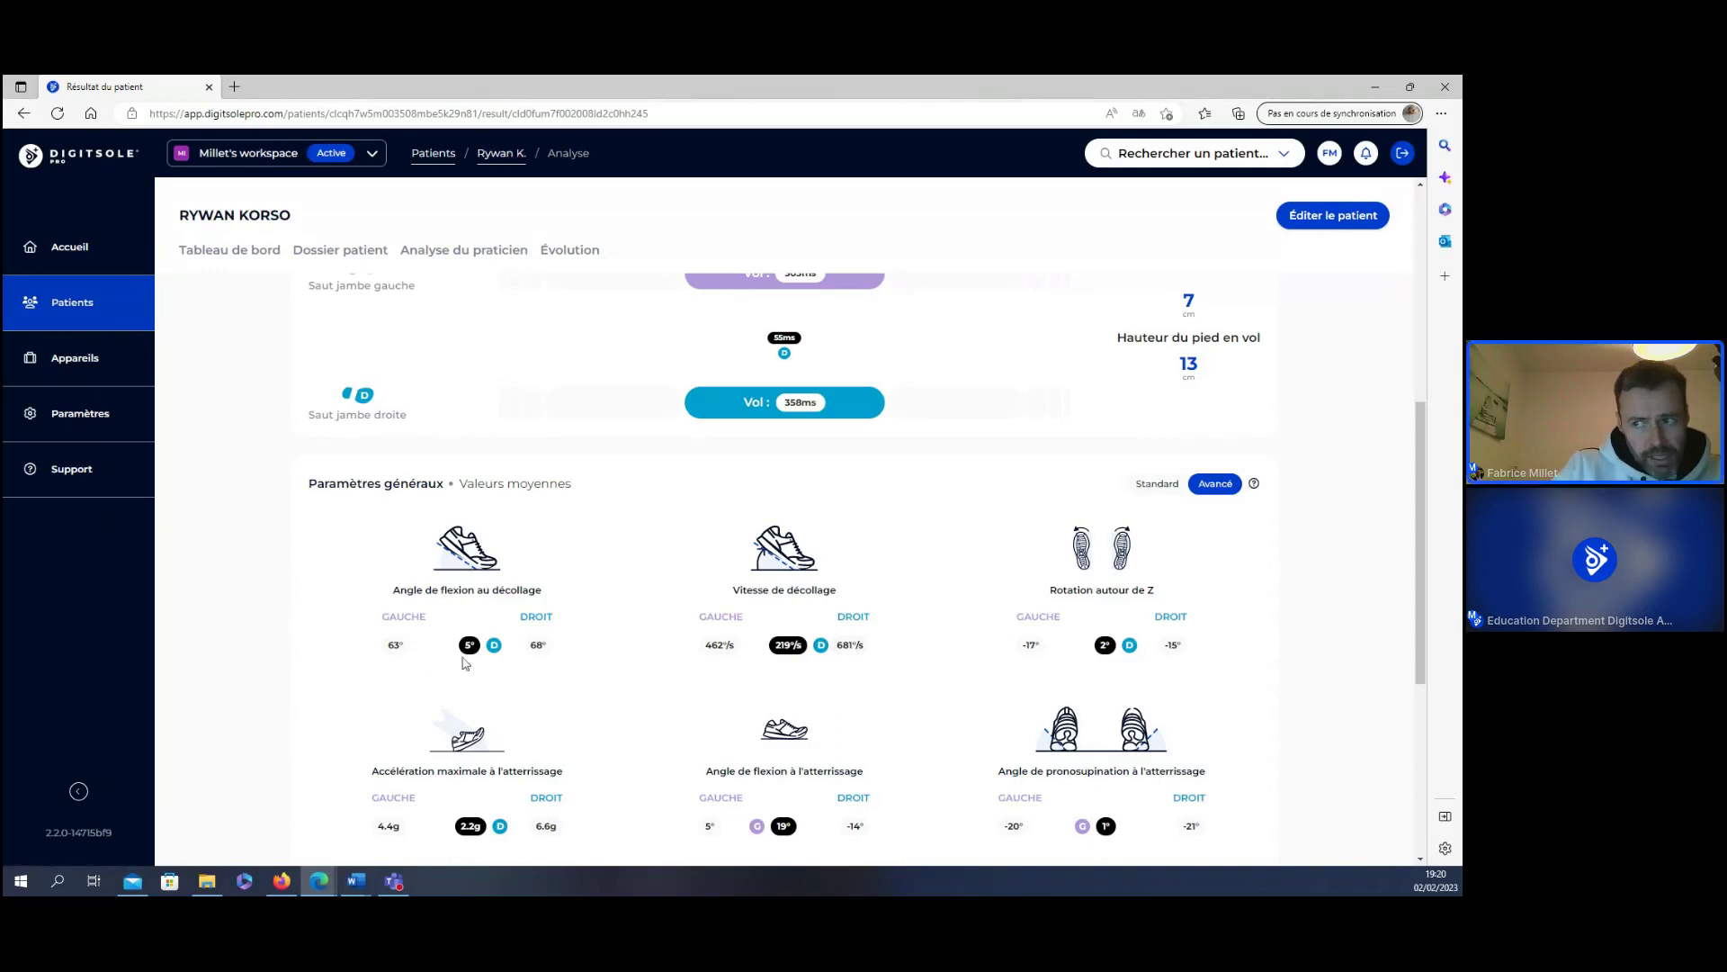
scroll(463, 663, down, 1)
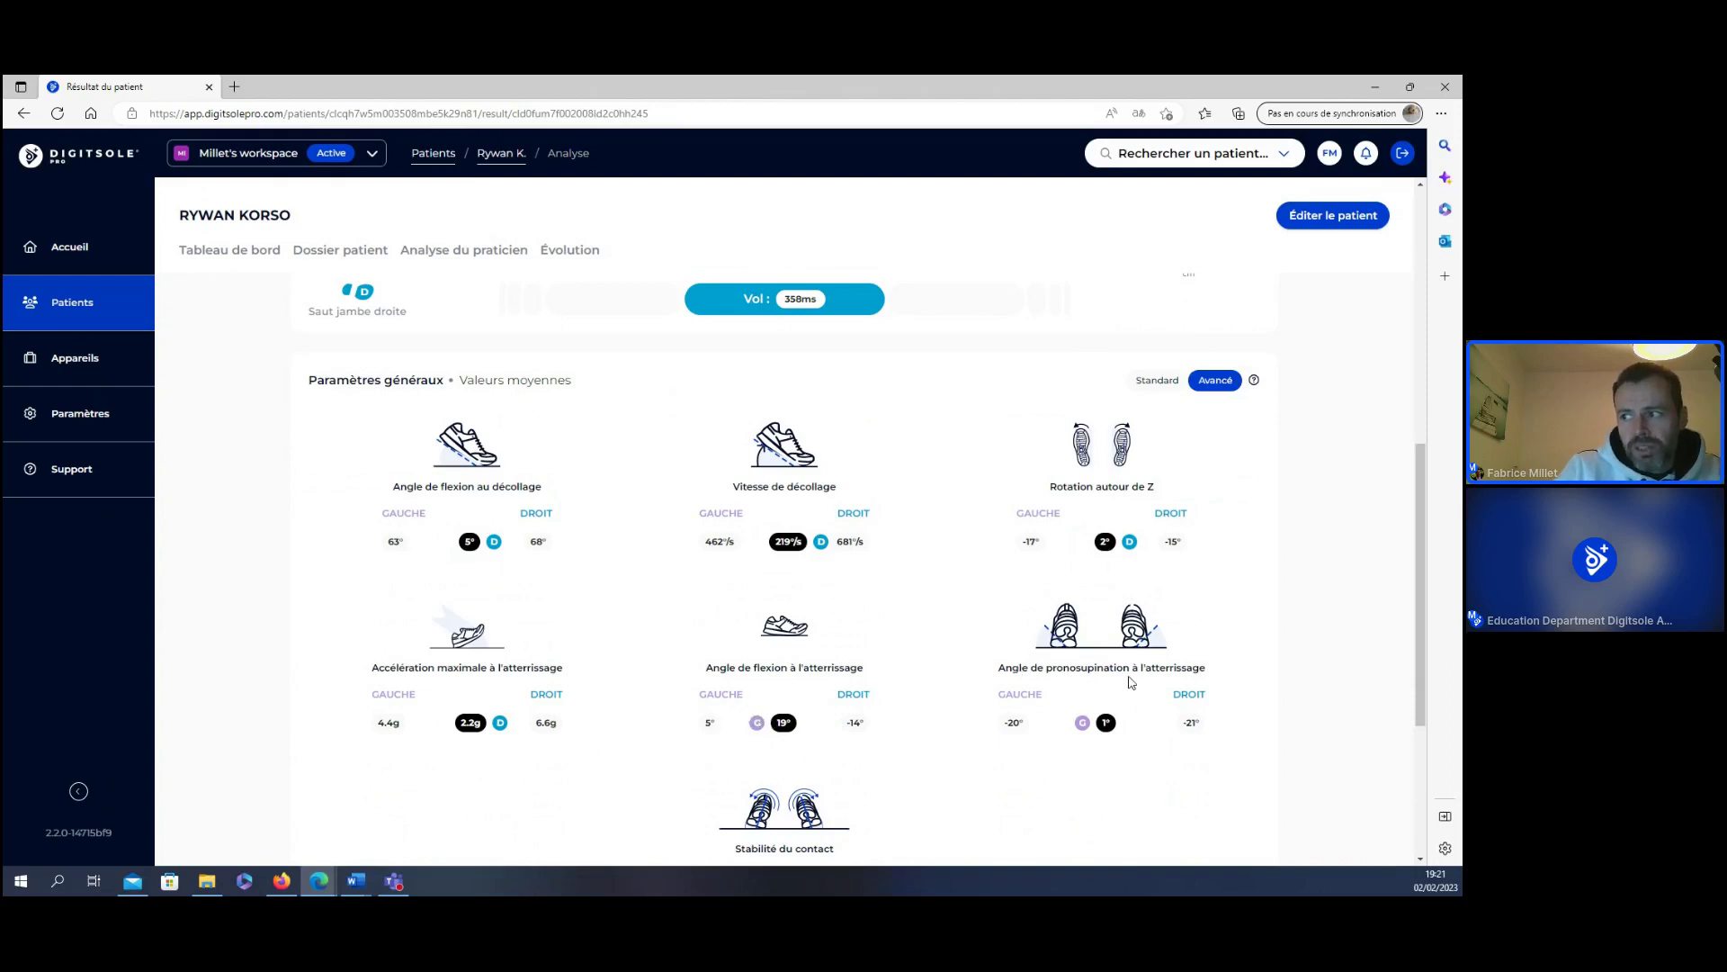
scroll(1135, 685, down, 1)
scroll(1195, 585, down, 1)
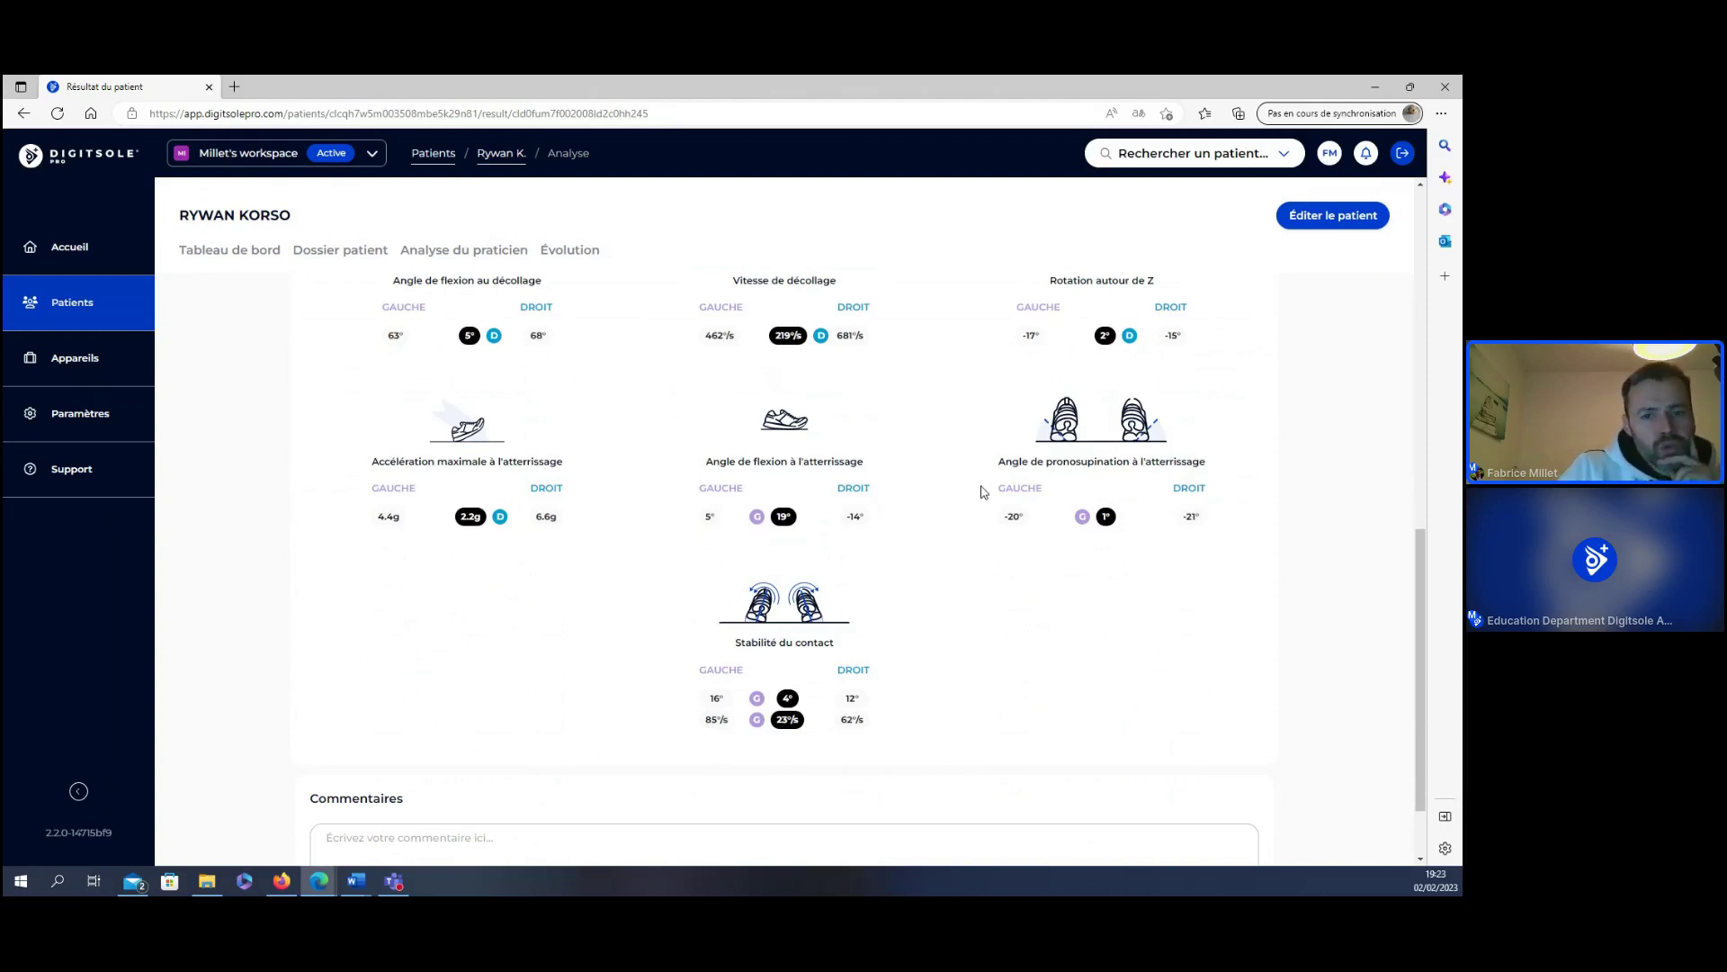
- Search for another patient by last name and open that patient's Course analysis of 18/10/2022 15:15
click(1217, 155)
text(mart)
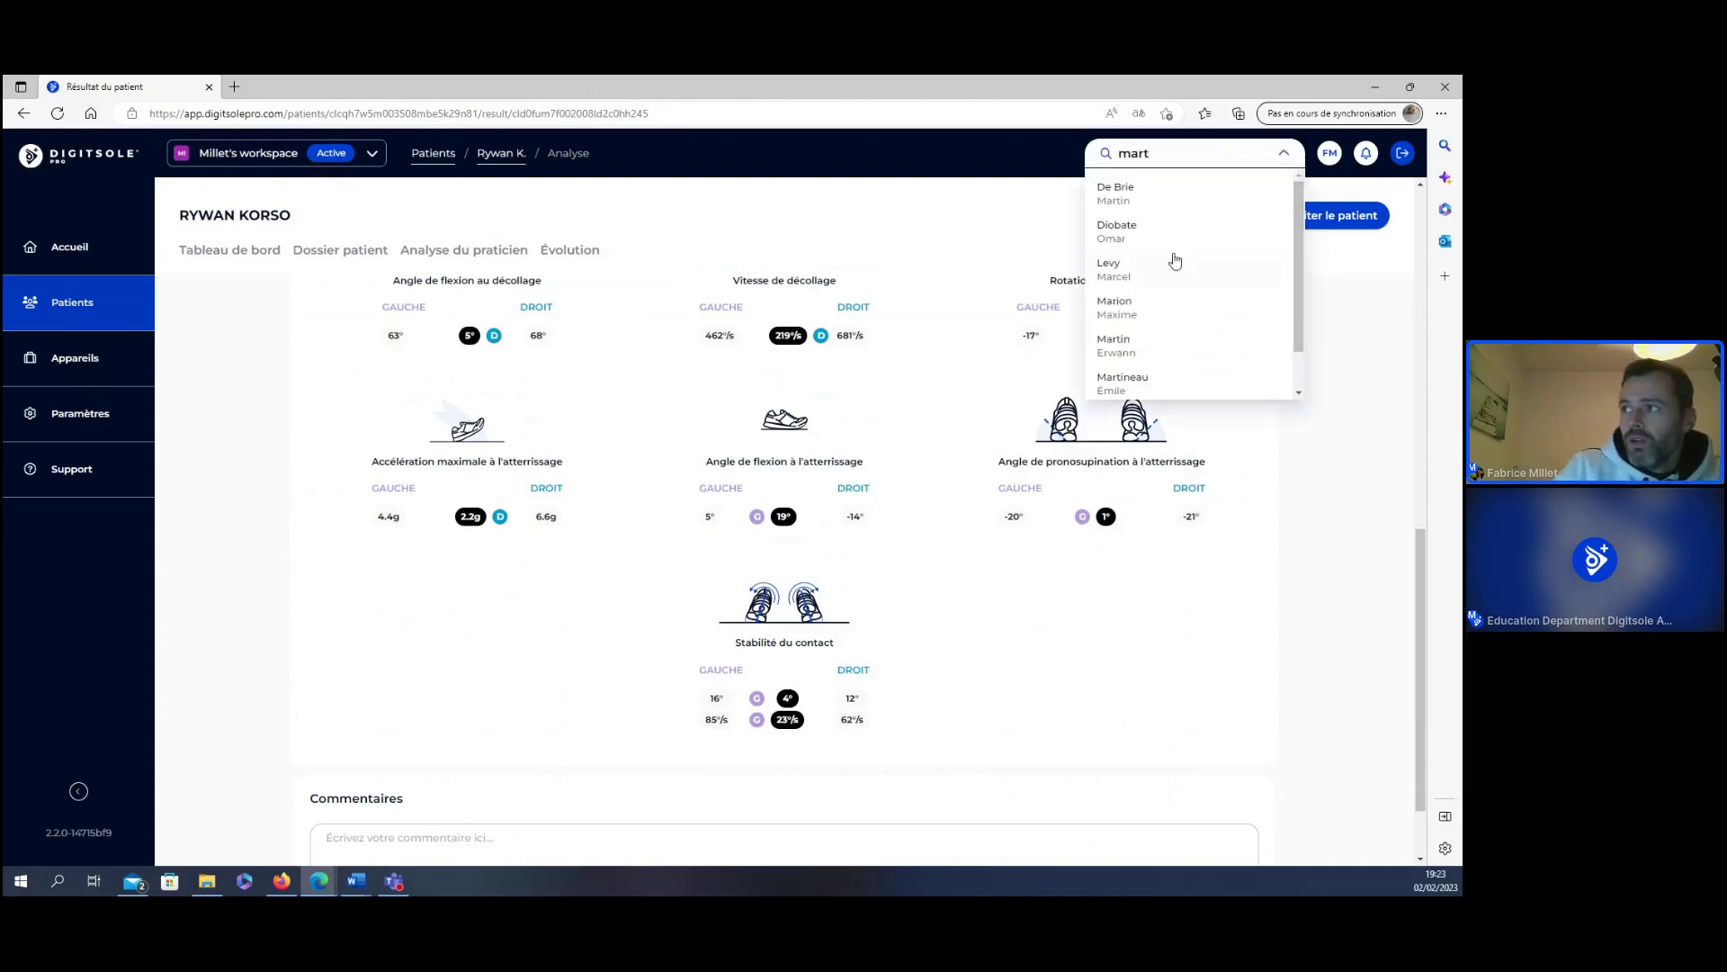
click(1123, 346)
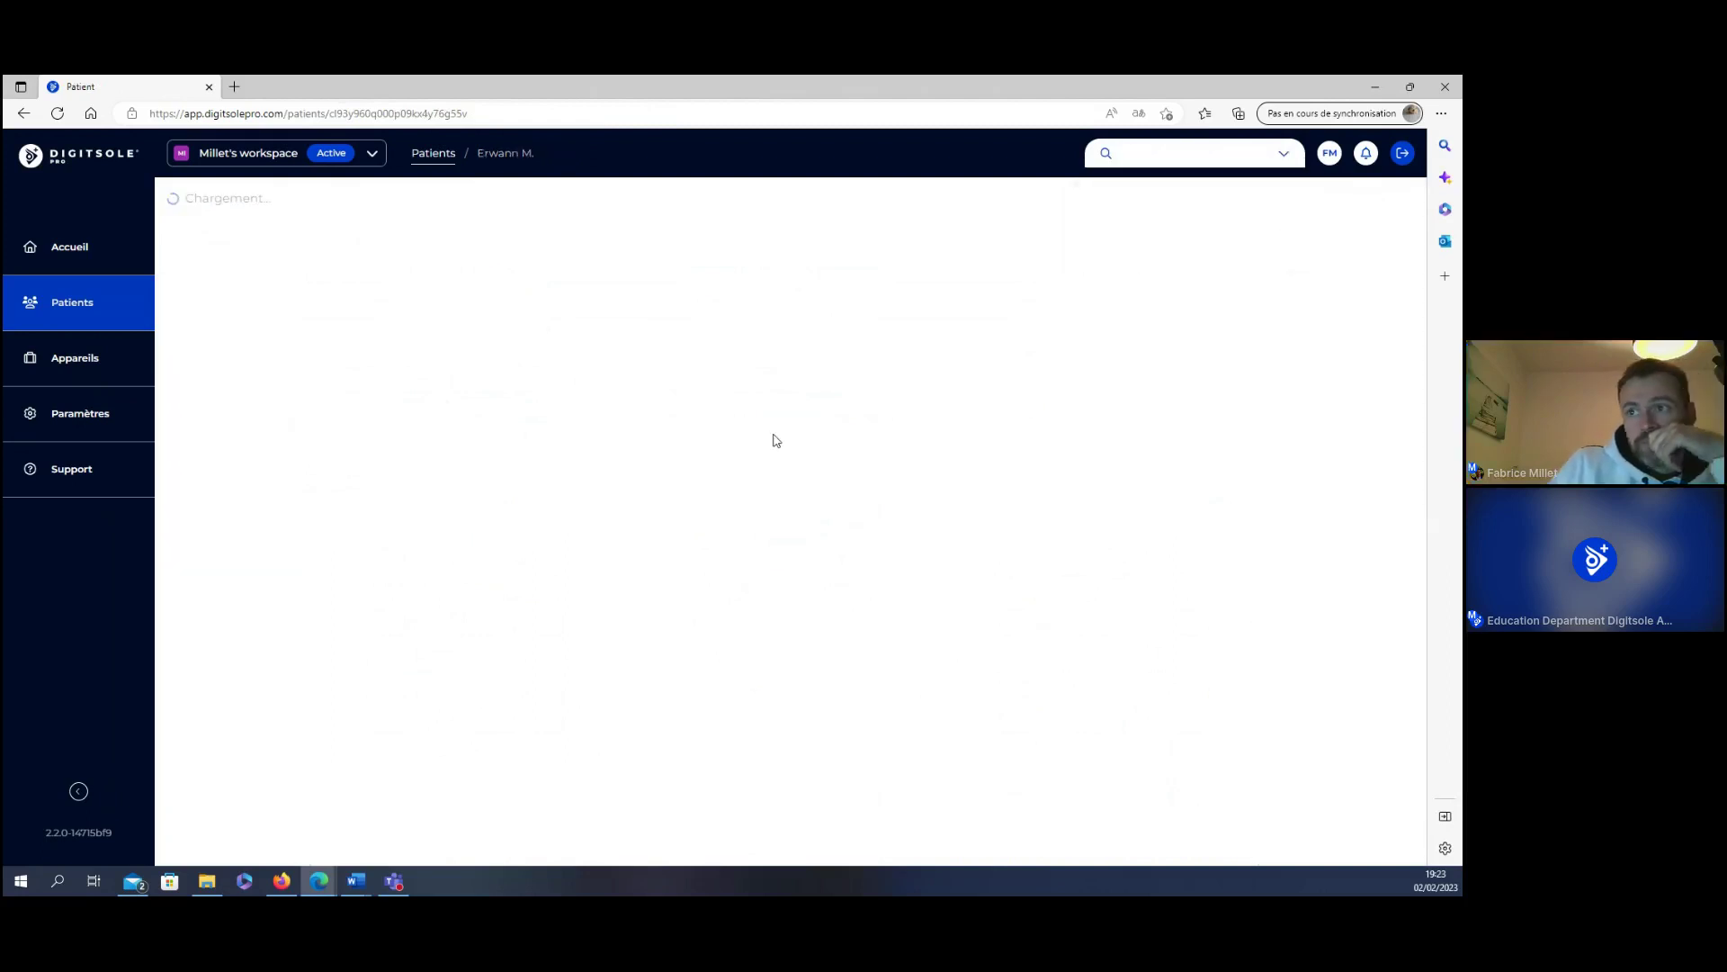
click(291, 526)
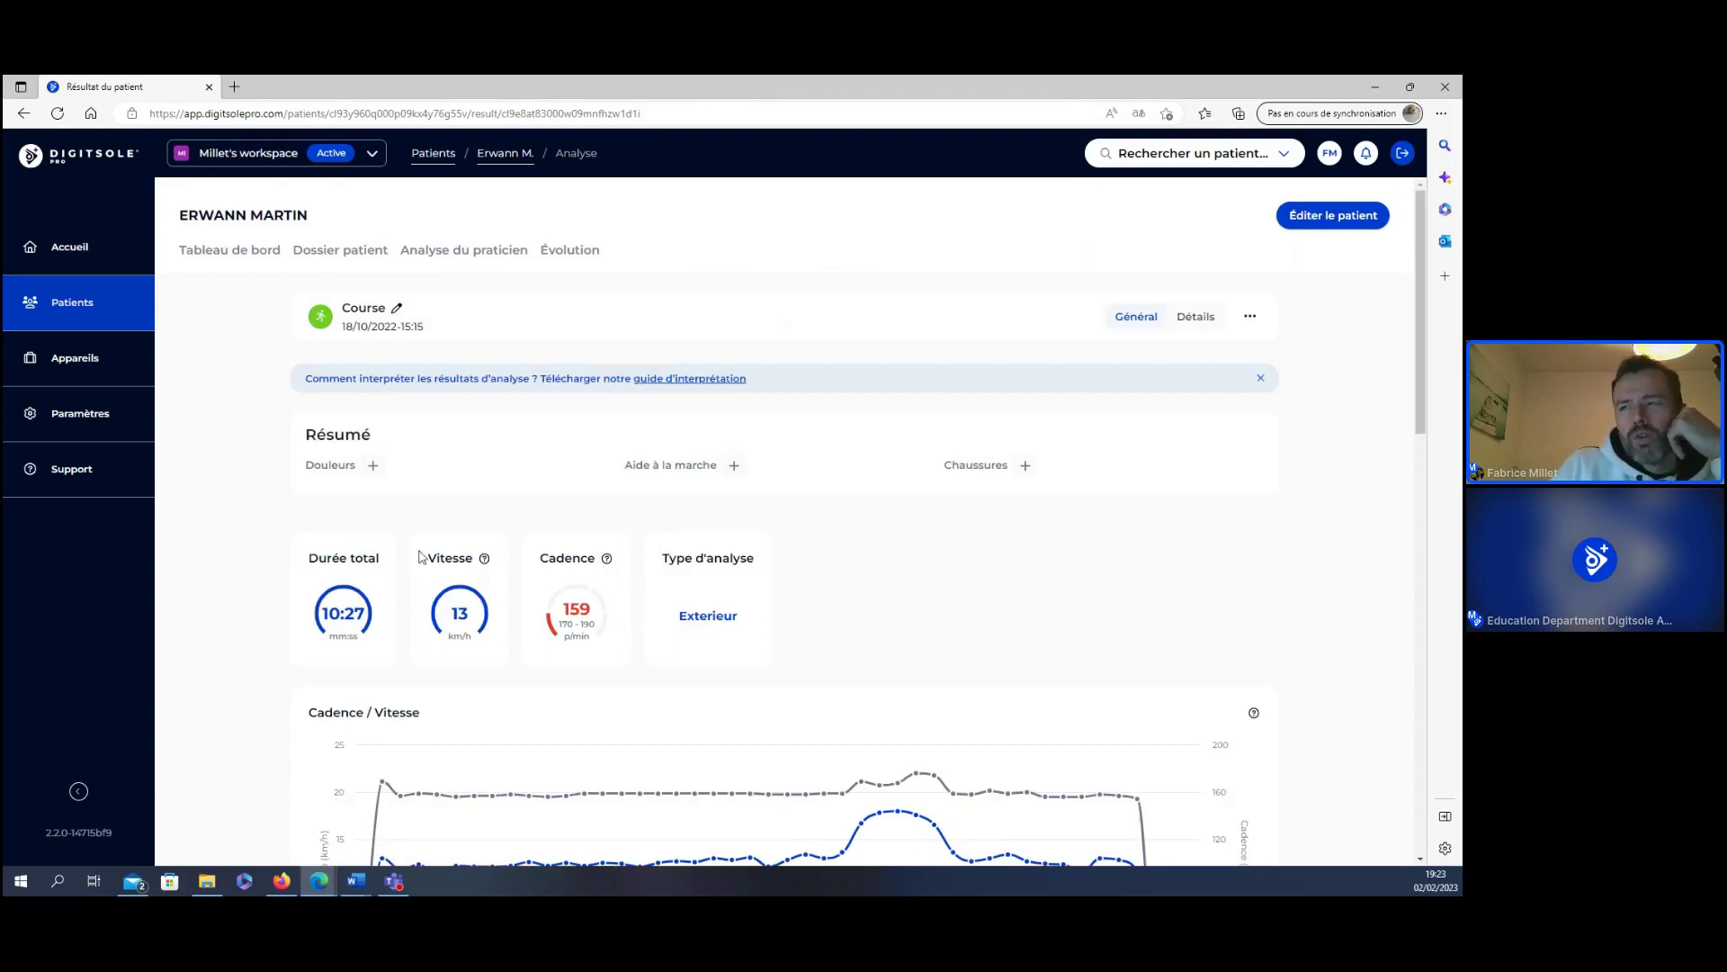
- Examine the running analysis's Cadence / Vitesse chart, asymmetry, strike type and running profile in the general view
scroll(420, 557, down, 1)
scroll(419, 557, down, 1)
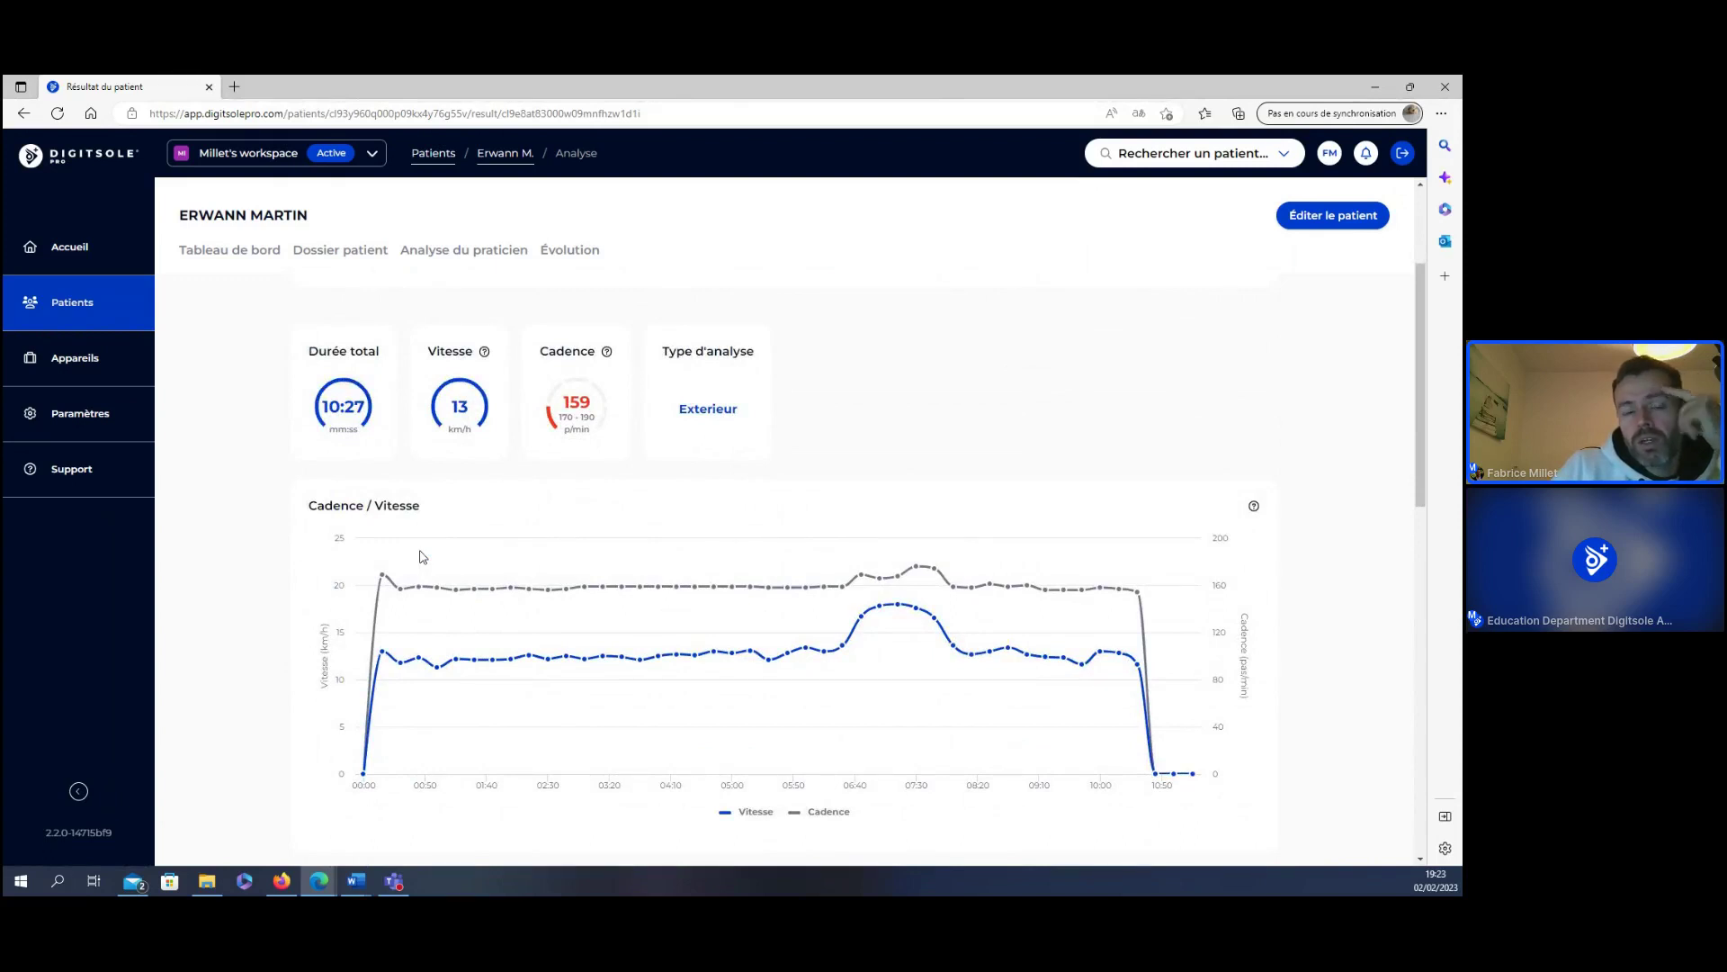
mouse_move(421, 557)
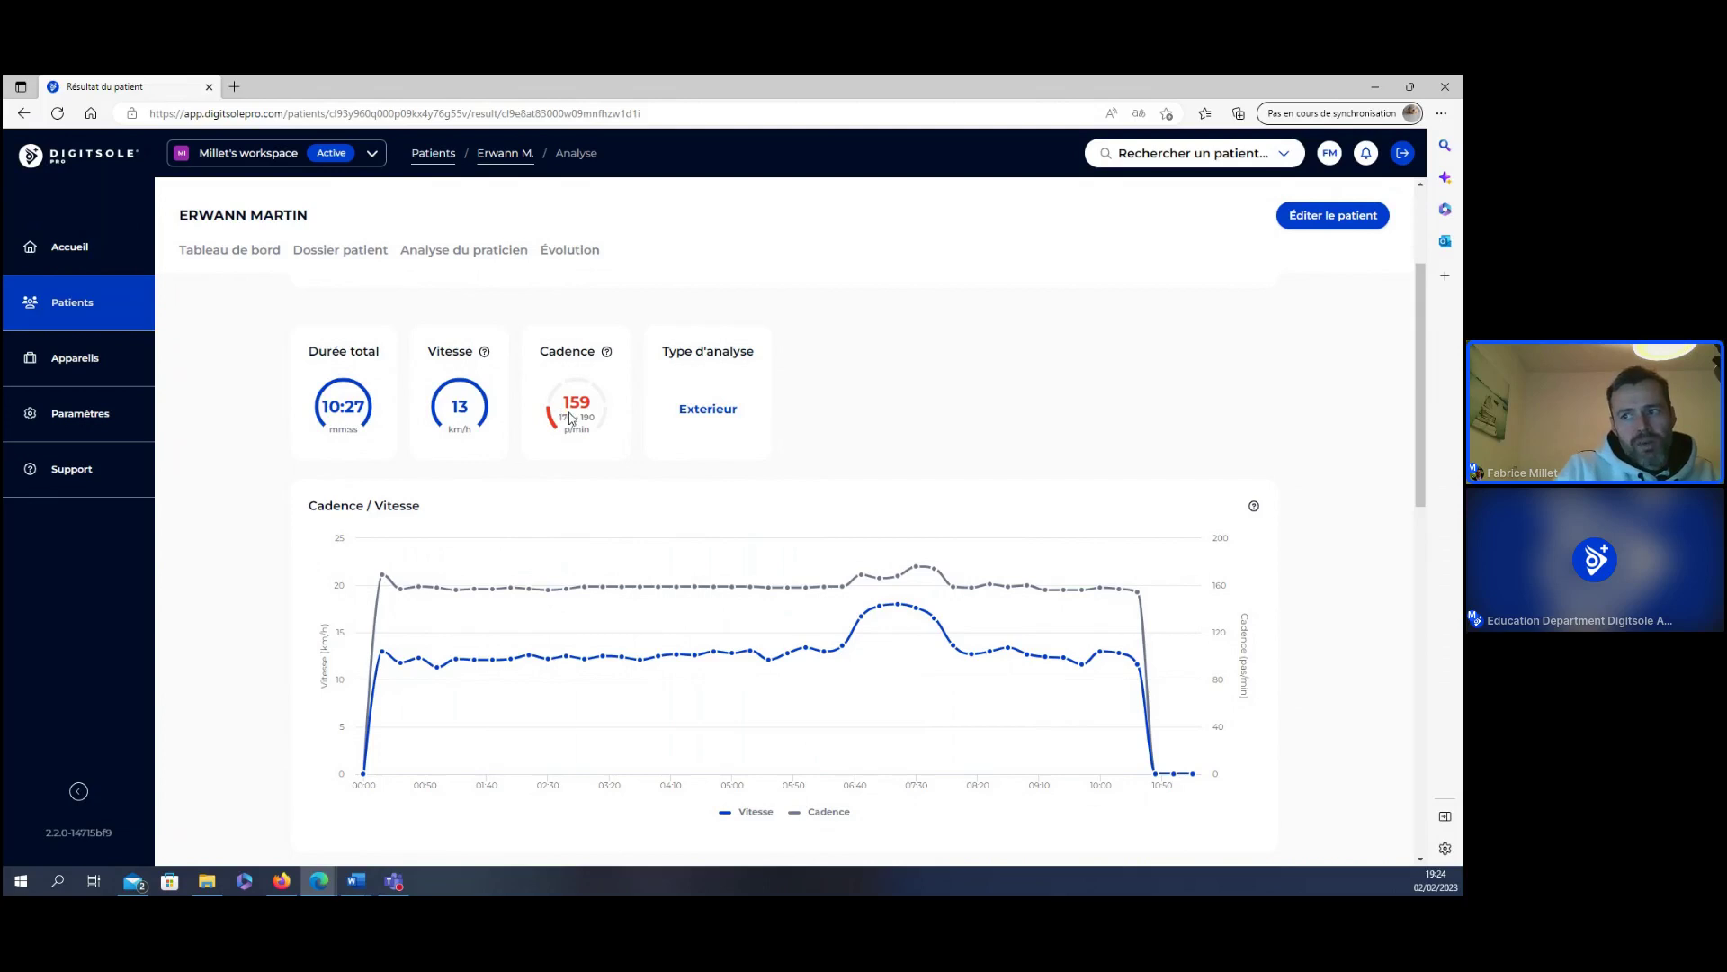
scroll(629, 468, down, 5)
scroll(701, 520, down, 2)
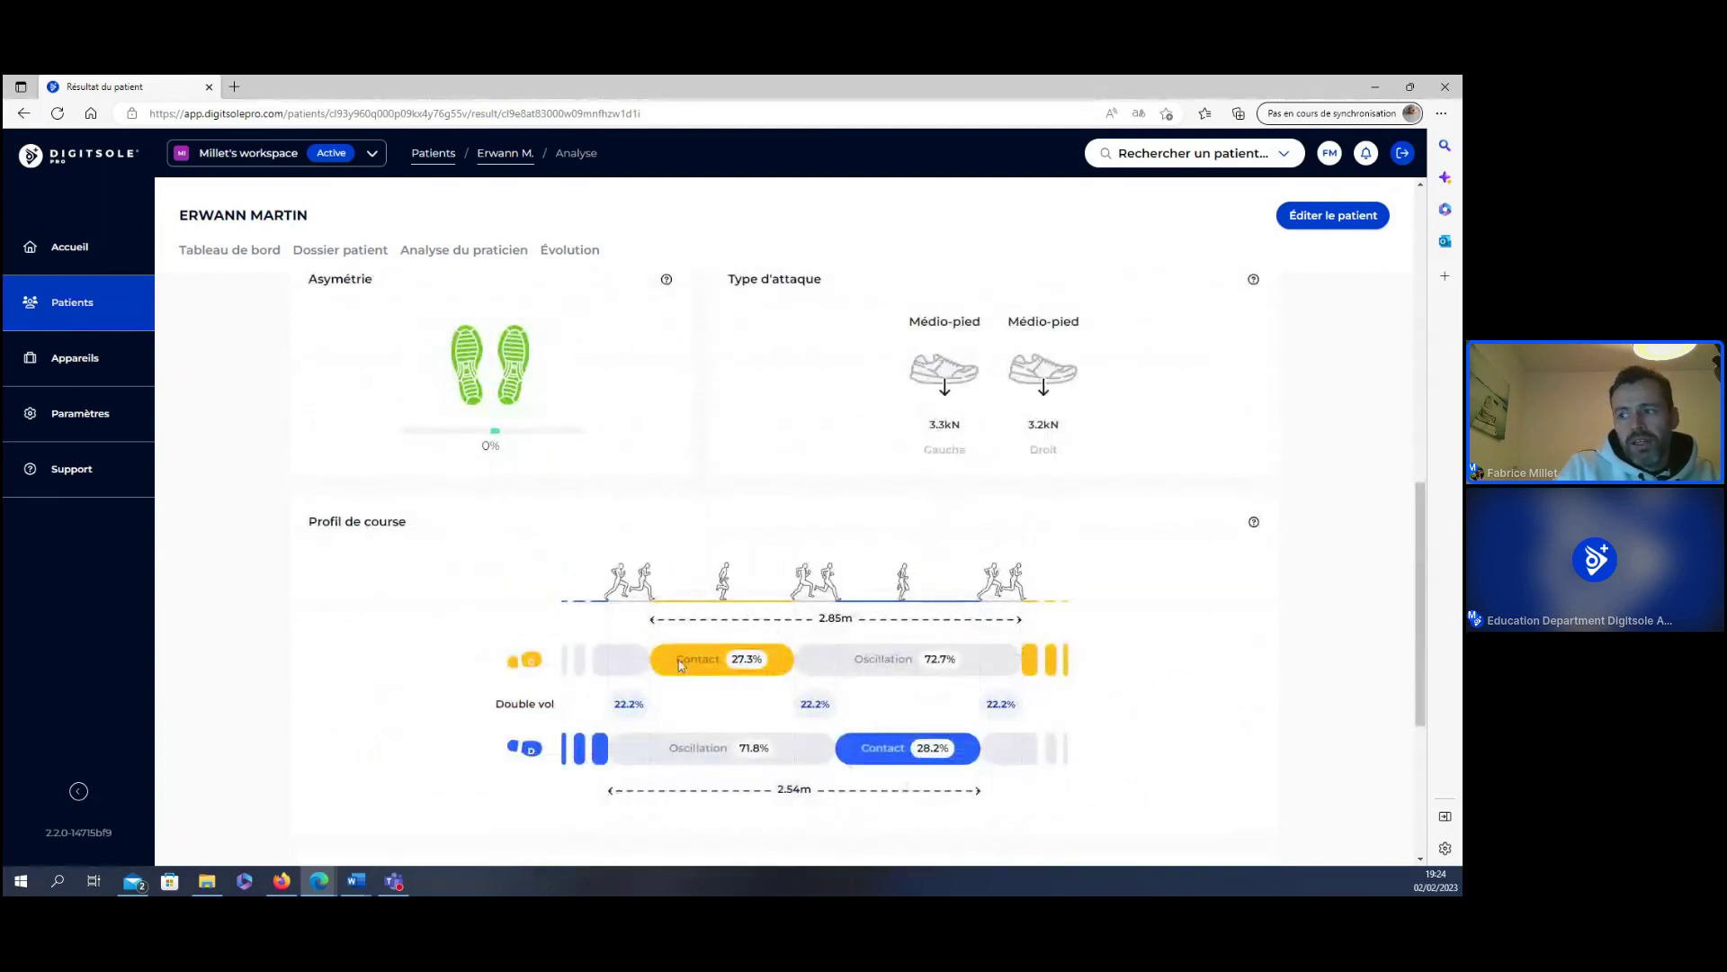
scroll(719, 668, up, 2)
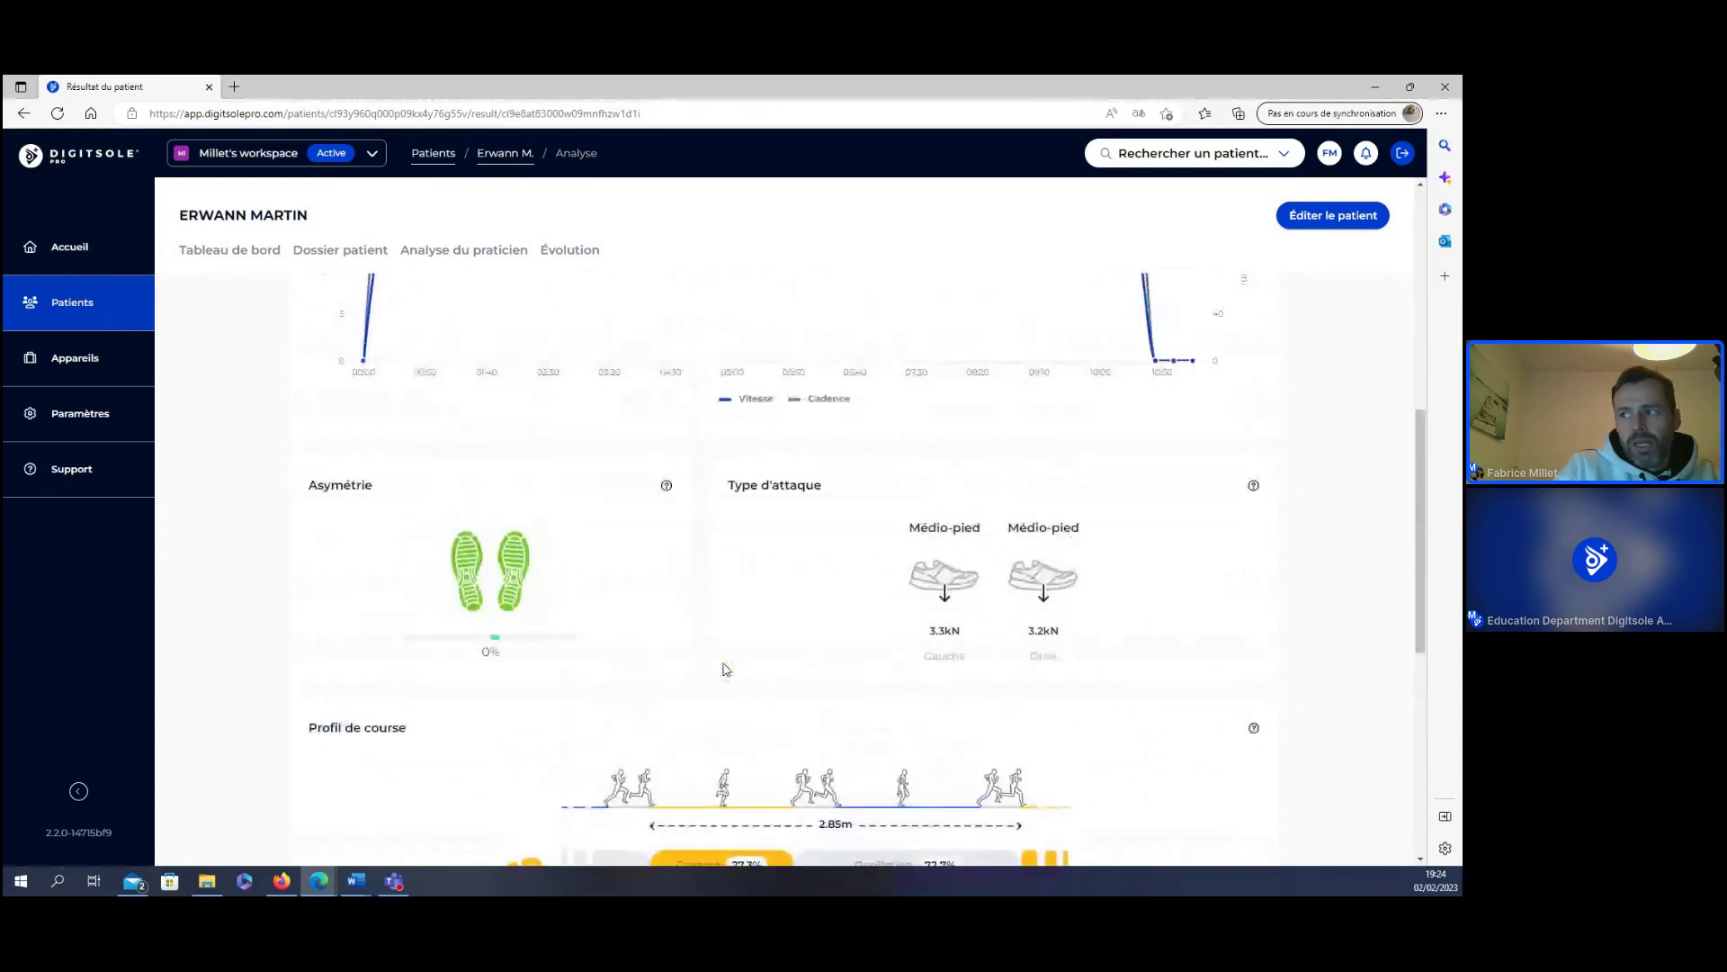
scroll(726, 669, up, 1)
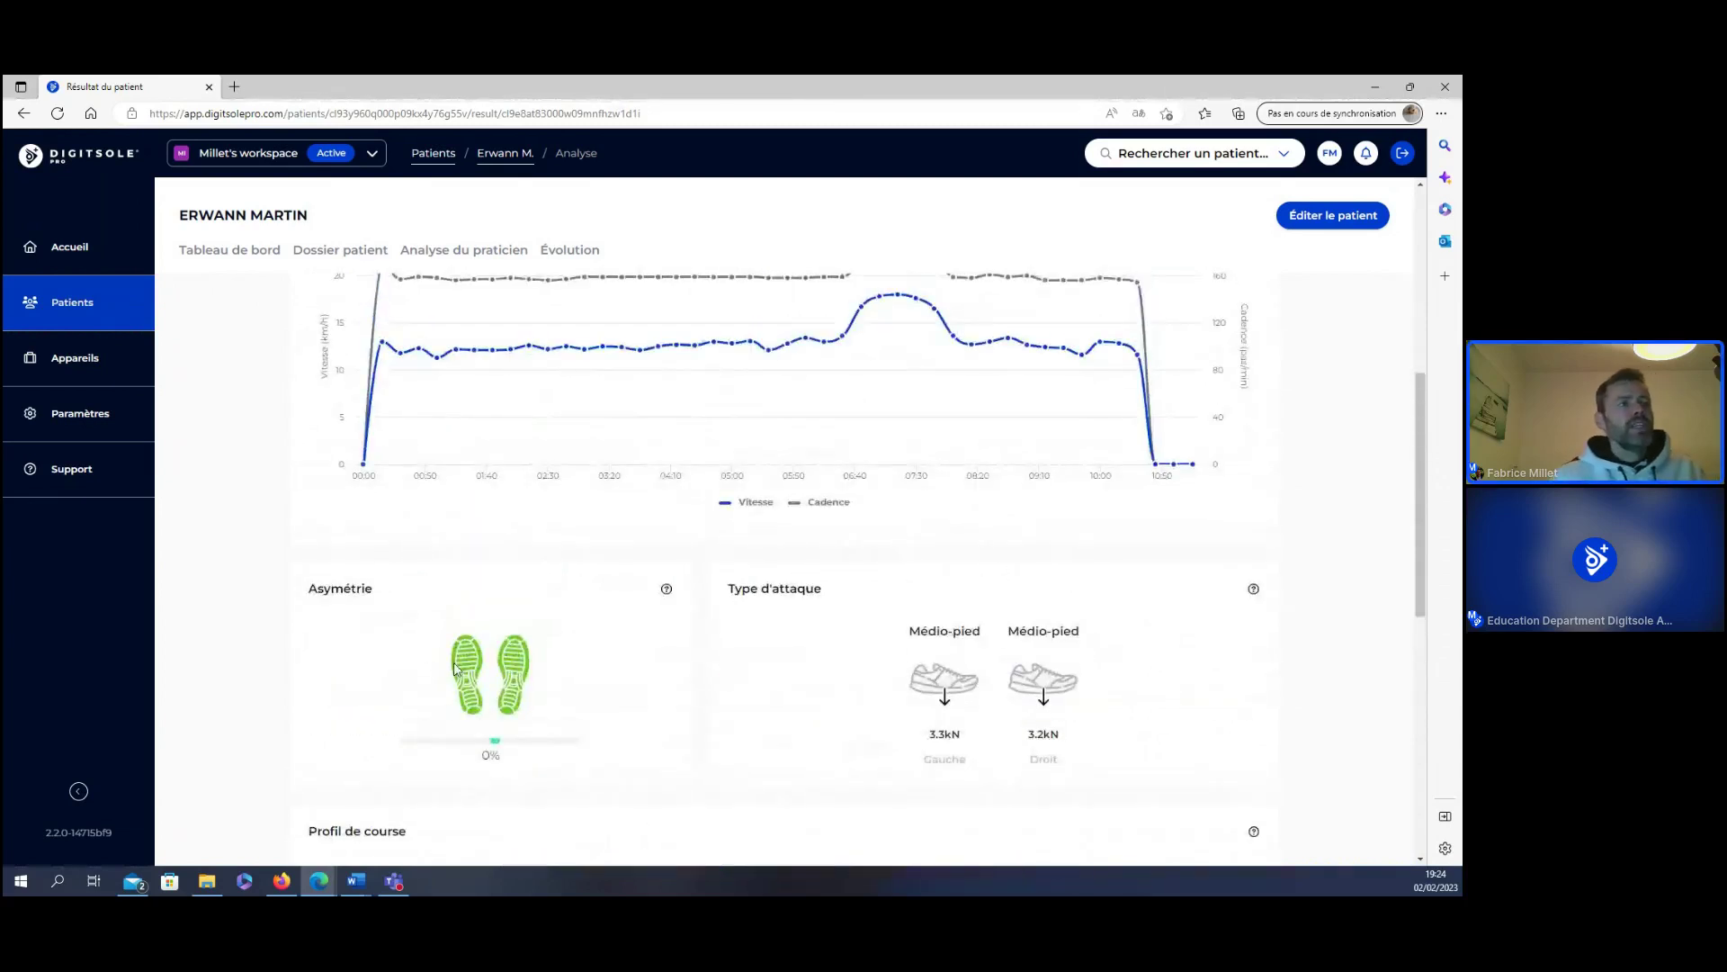